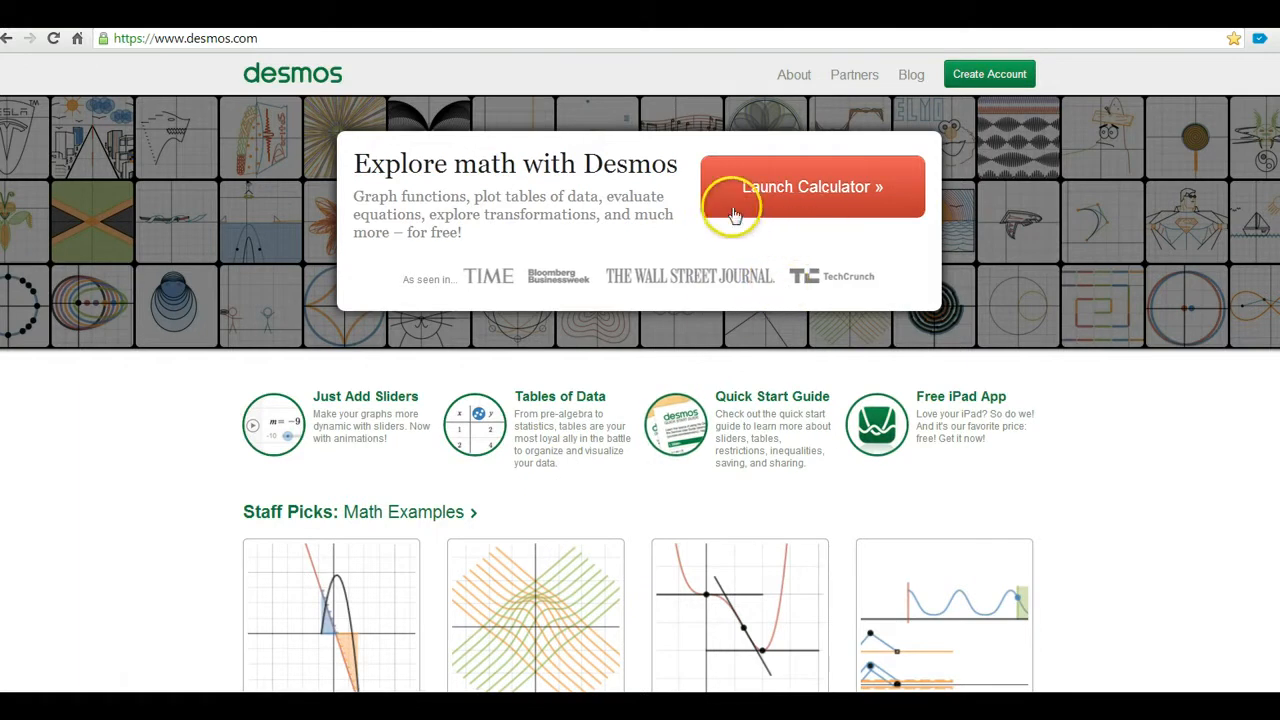
# Launch the Desmos graphing calculator to get an empty, untitled graph
pyautogui.click(768, 190)
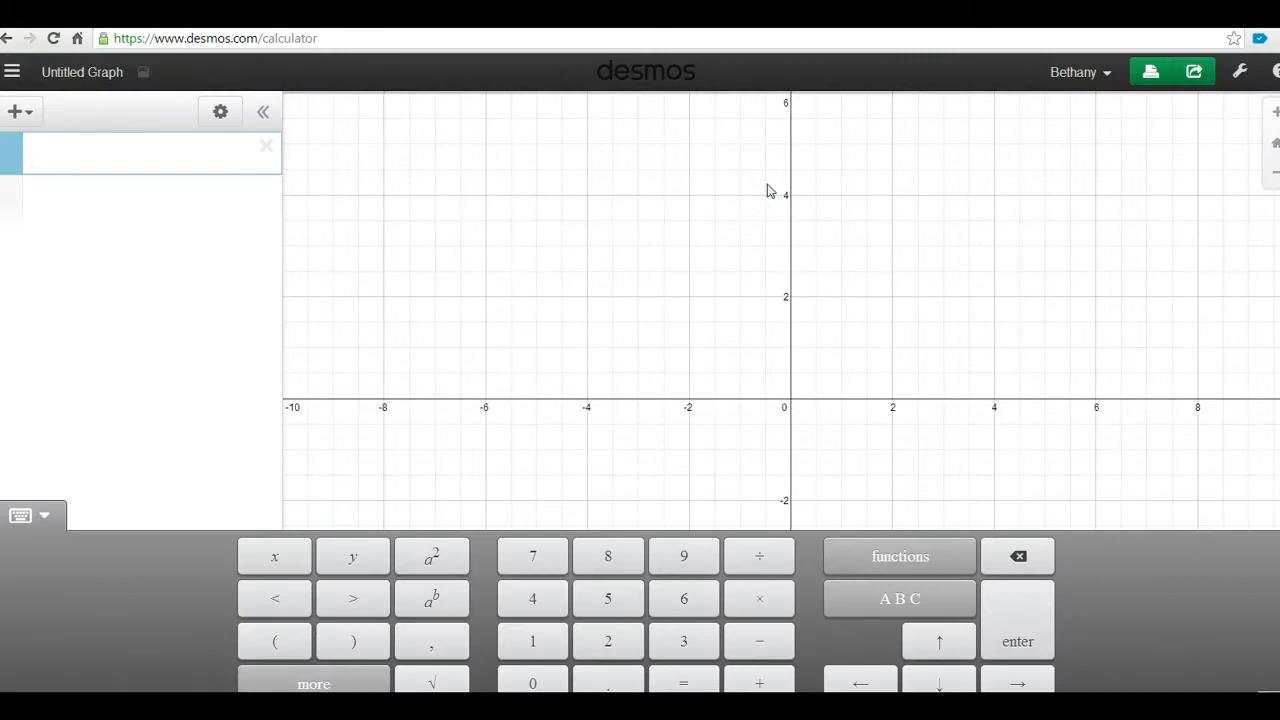
# Enter the equation y=2x to plot its line through the origin
pyautogui.write('y=2x')
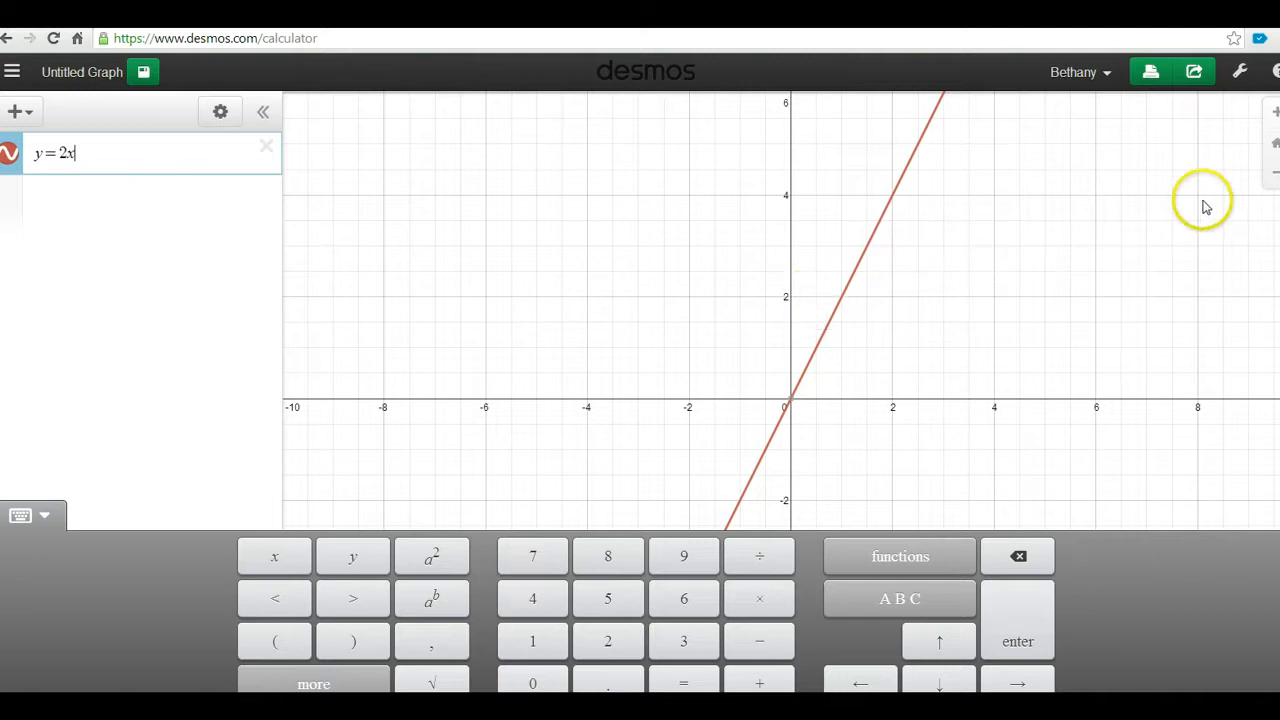
# Turn on Projector Mode and set the x window from -2 to 20
pyautogui.click(1240, 74)
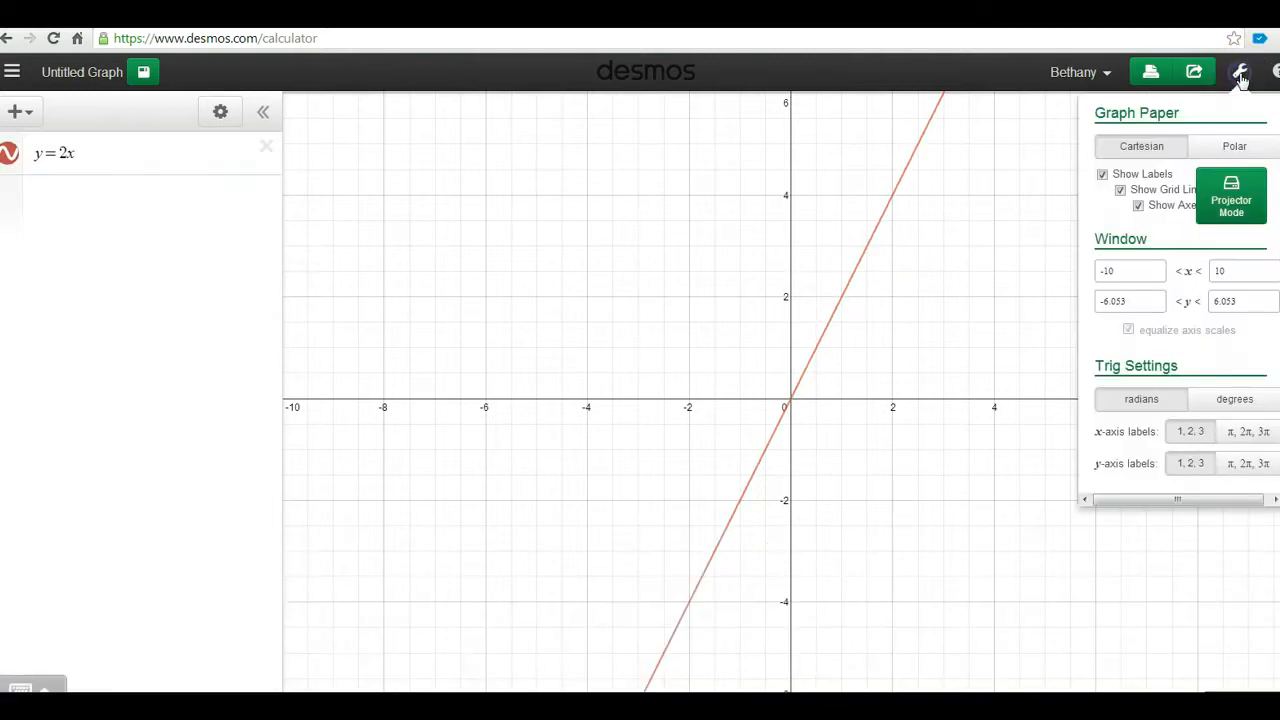
pyautogui.click(1216, 212)
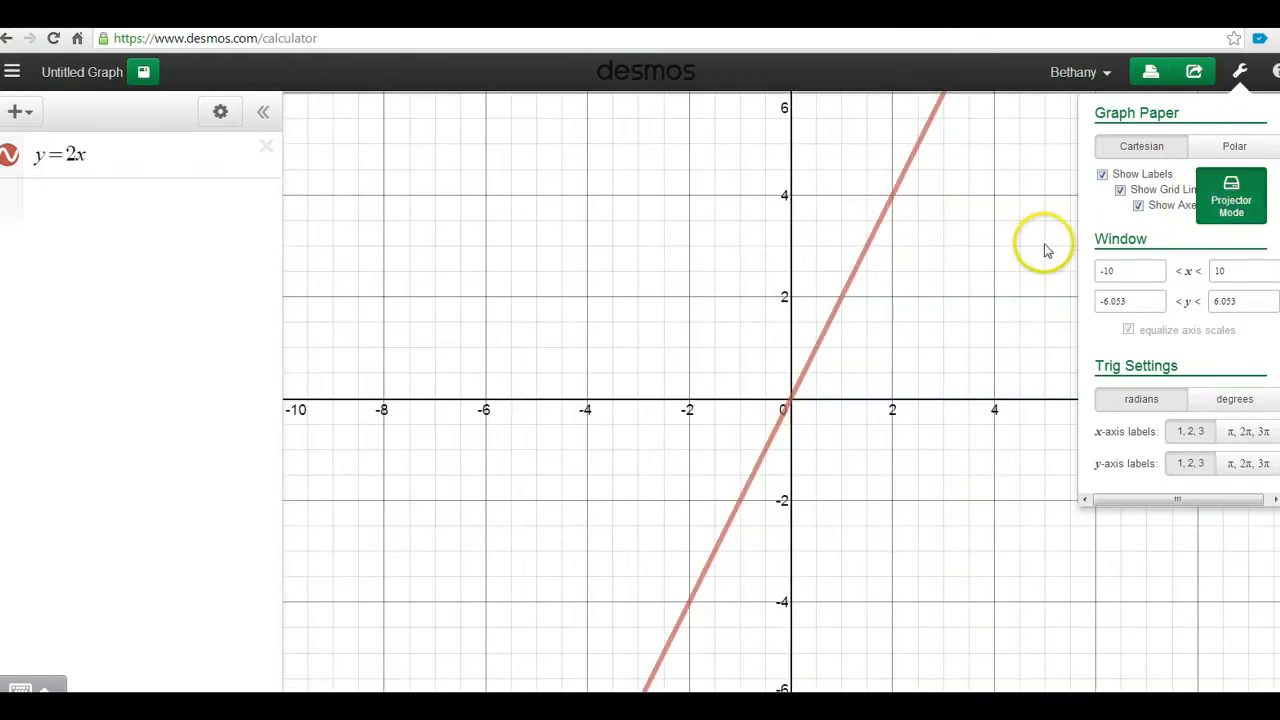
pyautogui.click(1131, 271)
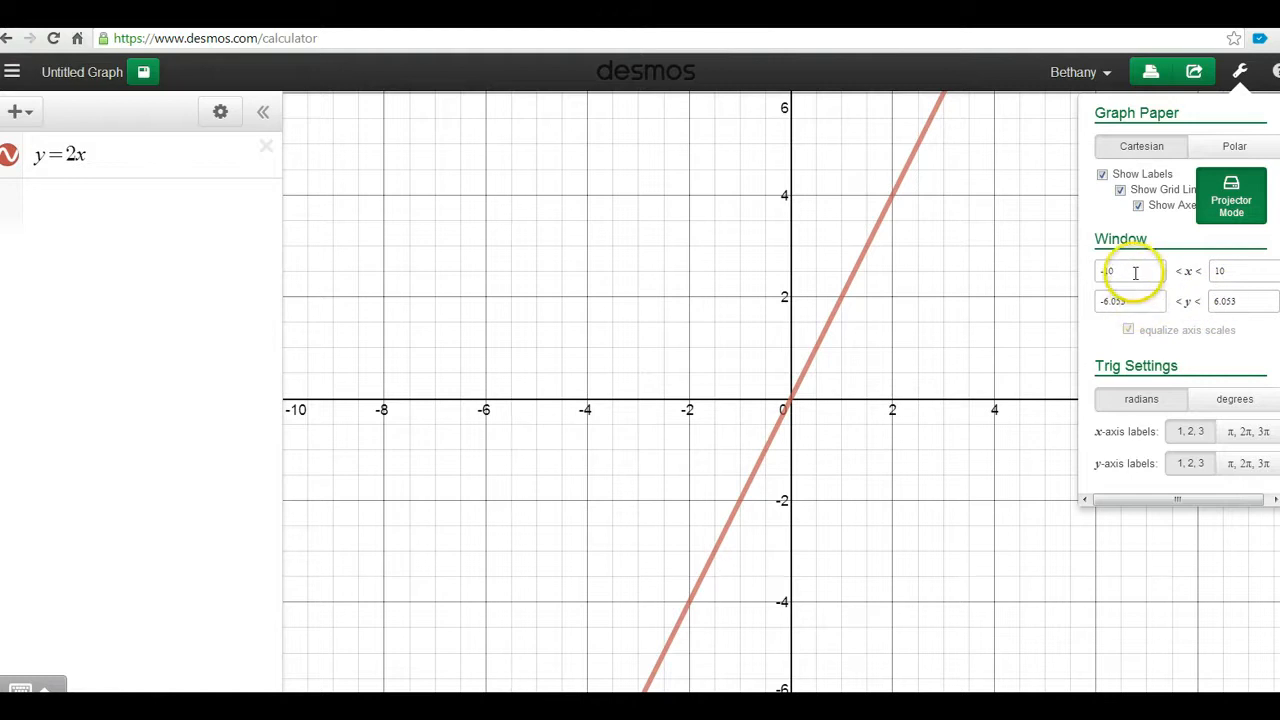
pyautogui.press('BackSpace')
pyautogui.press('BackSpace')
pyautogui.press('BackSpace')
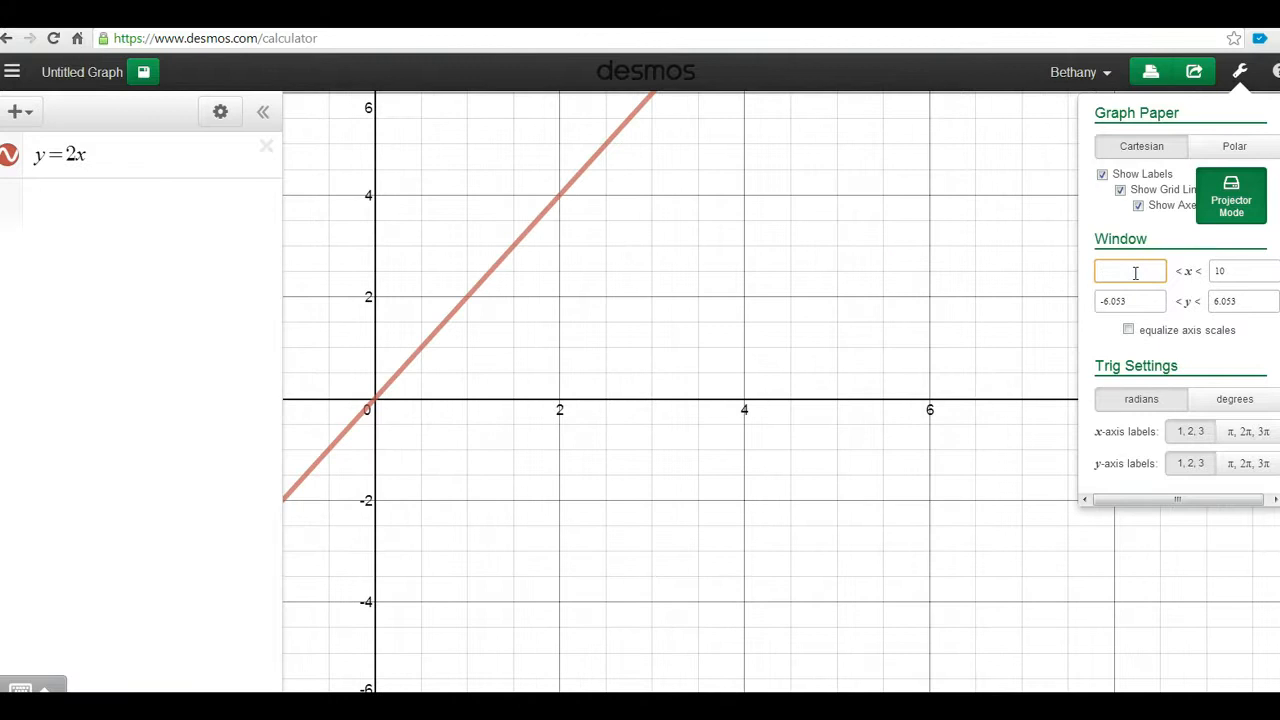
pyautogui.write('-2')
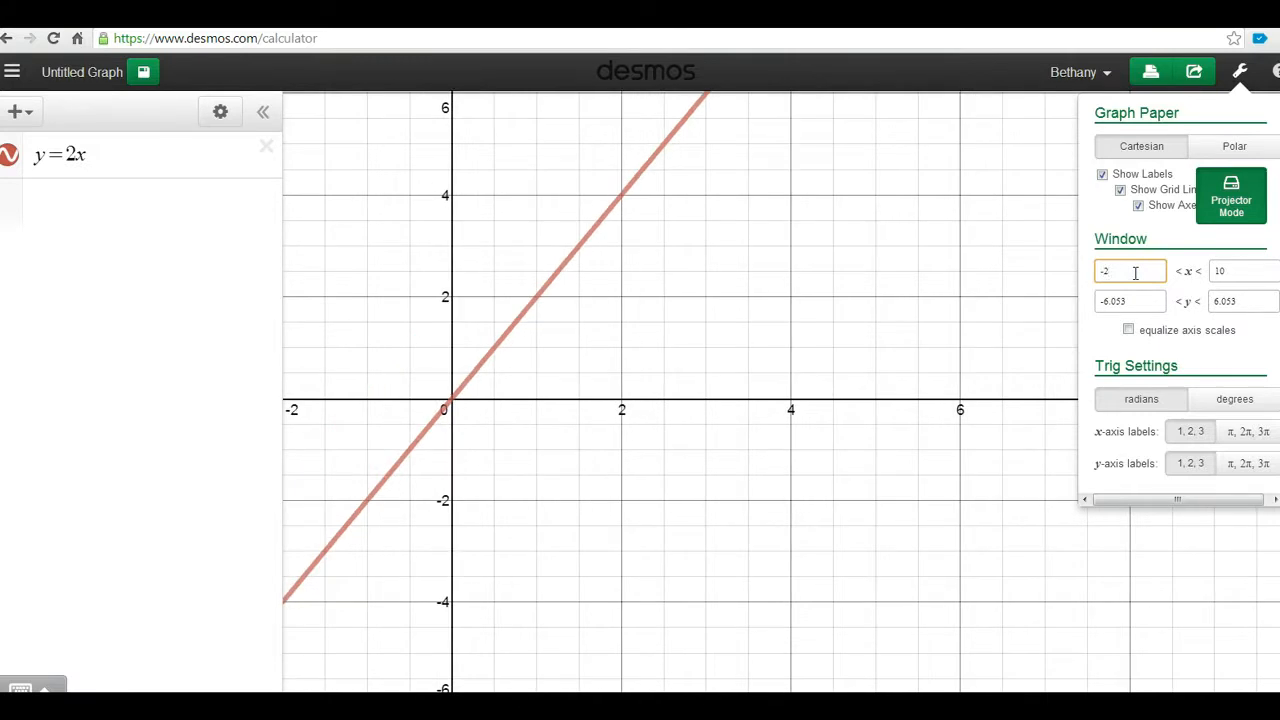
pyautogui.doubleClick(1222, 272)
pyautogui.write('12')
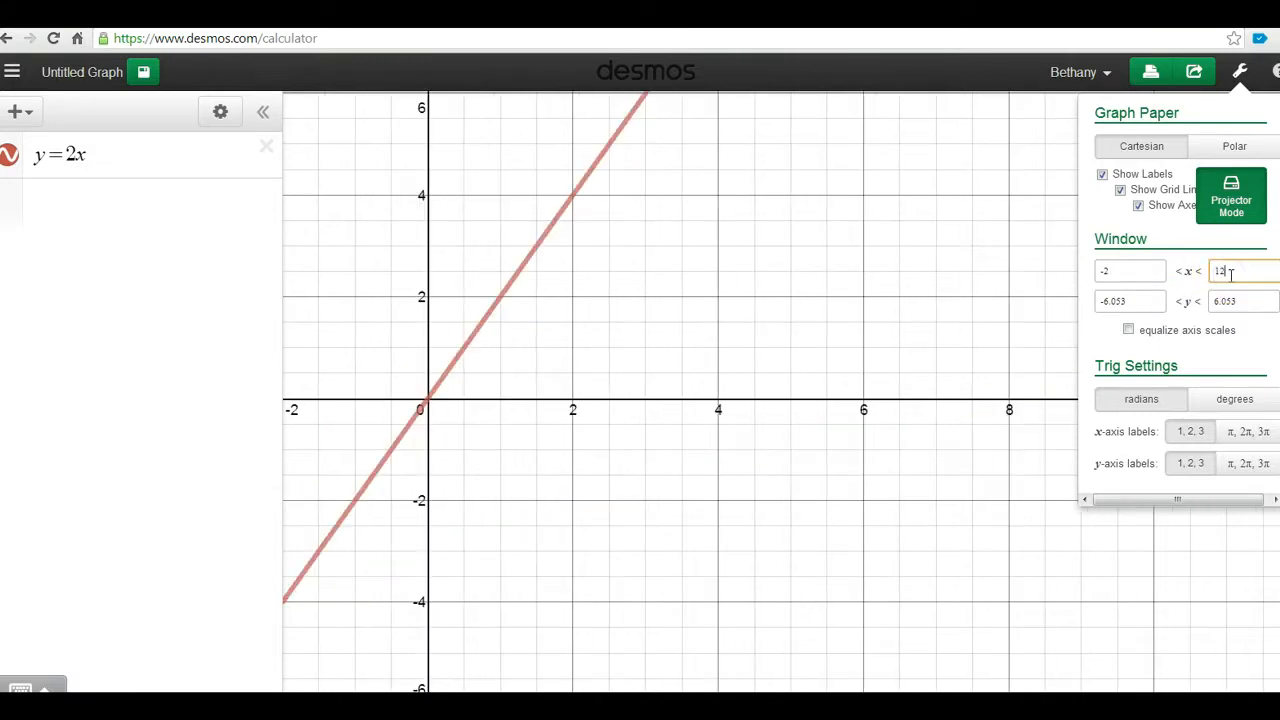
pyautogui.press('BackSpace')
pyautogui.write('0')
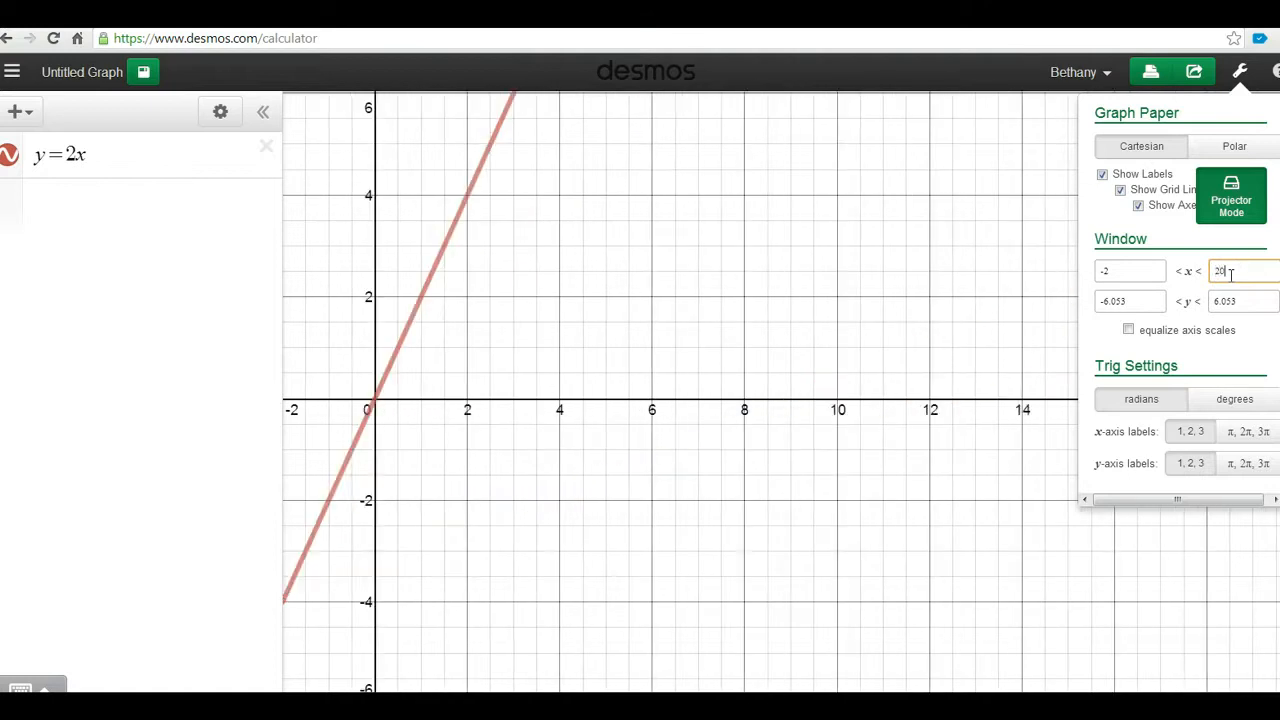
# Set the y window from -2 to 100 and close the graph settings
pyautogui.click(1137, 300)
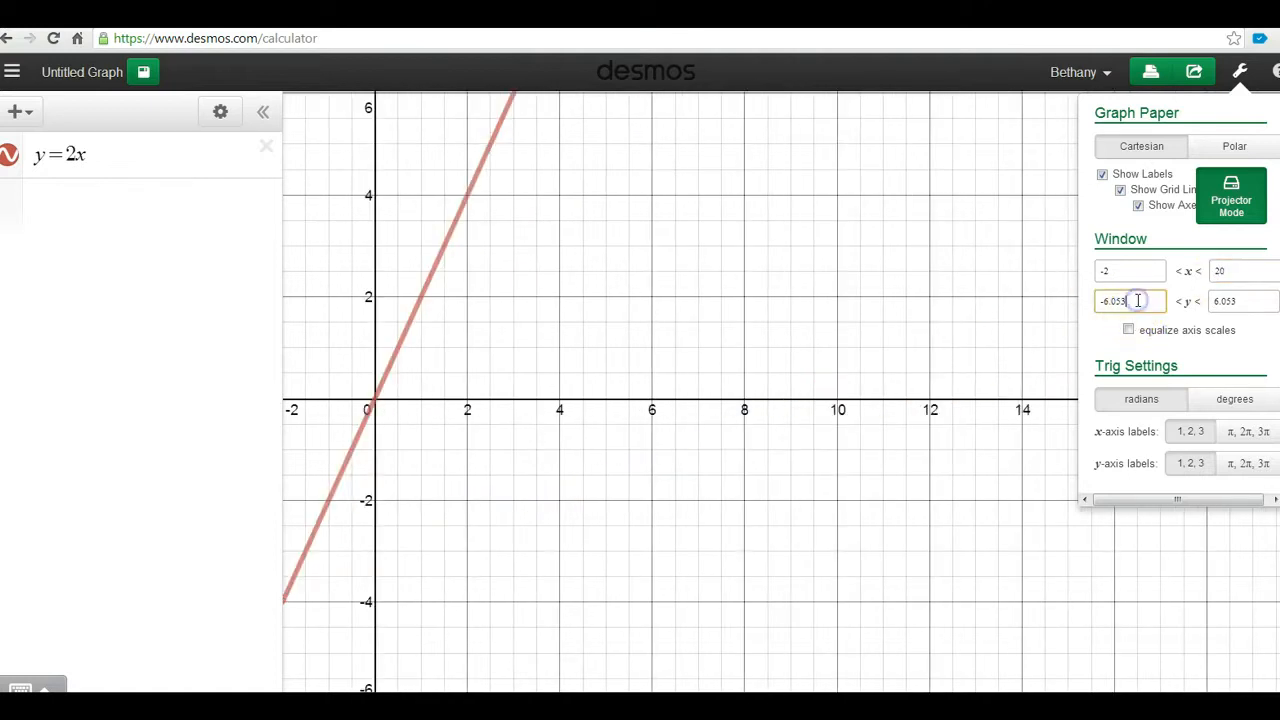
pyautogui.press('BackSpace')
pyautogui.press('BackSpace')
pyautogui.press('BackSpace')
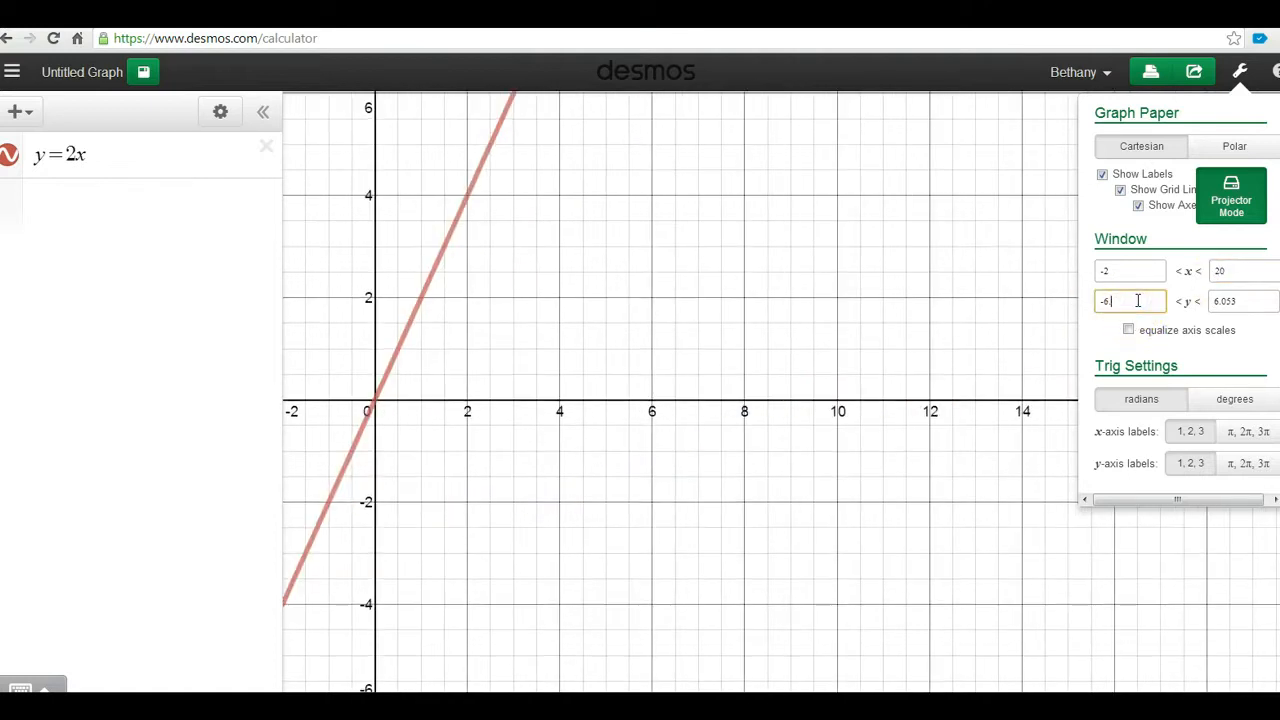
pyautogui.write('-2')
pyautogui.click(1234, 302)
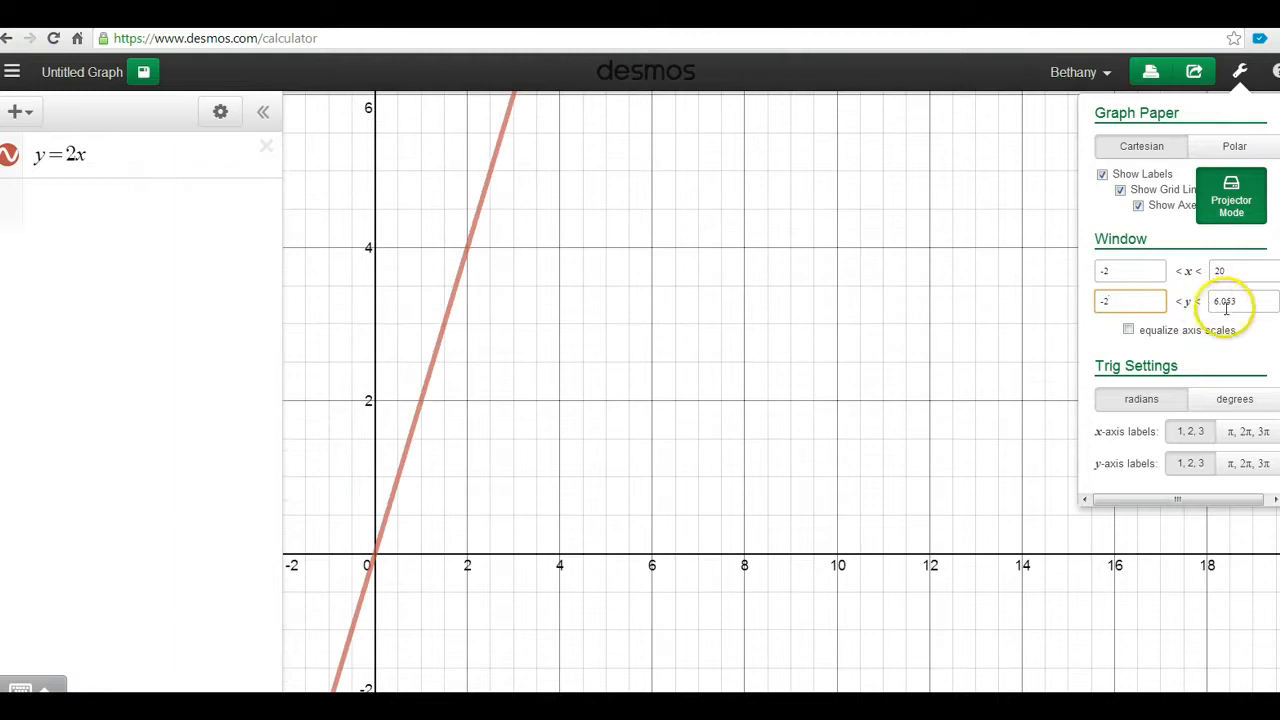
pyautogui.press('BackSpace')
pyautogui.press('BackSpace')
pyautogui.press('BackSpace')
pyautogui.press('BackSpace')
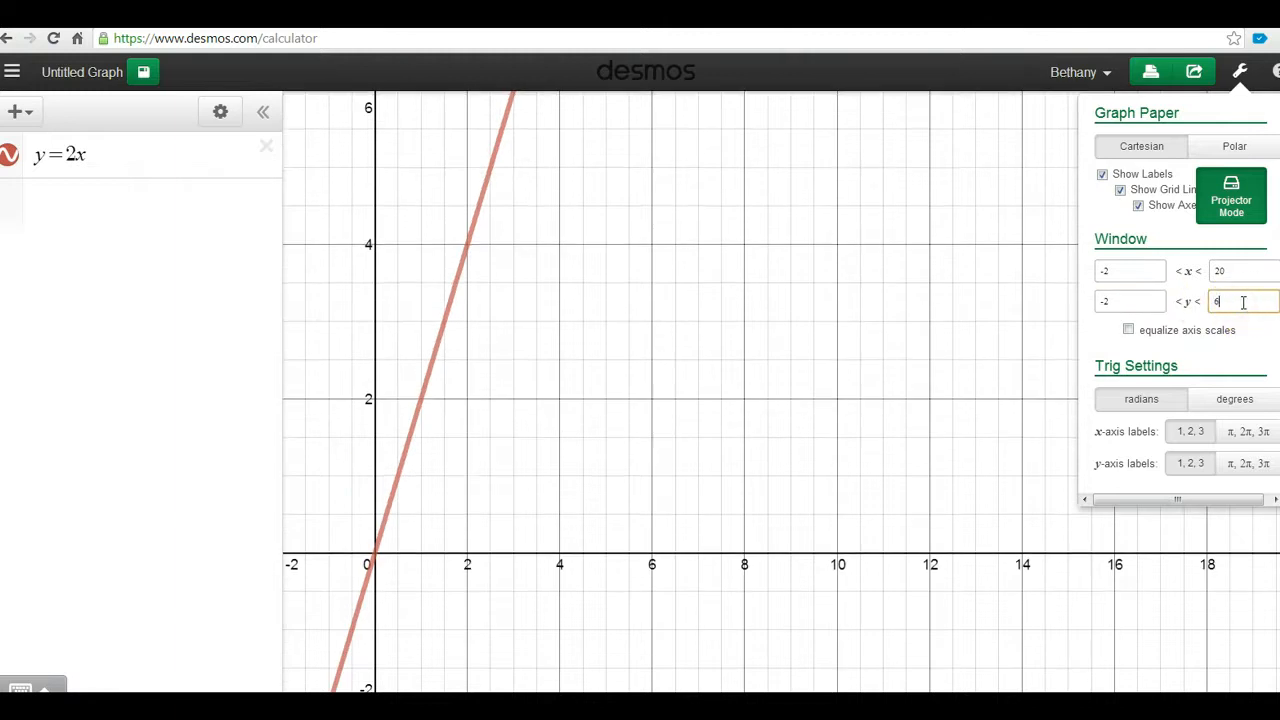
pyautogui.write('100')
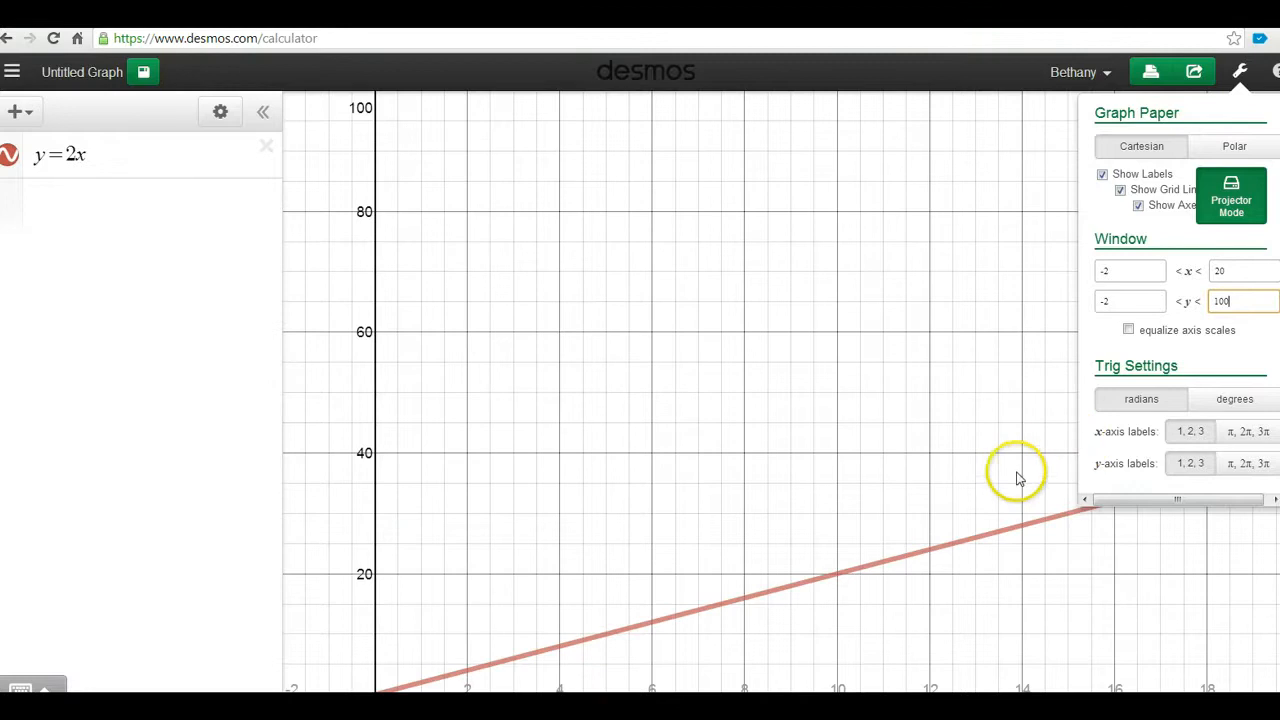
pyautogui.click(1016, 420)
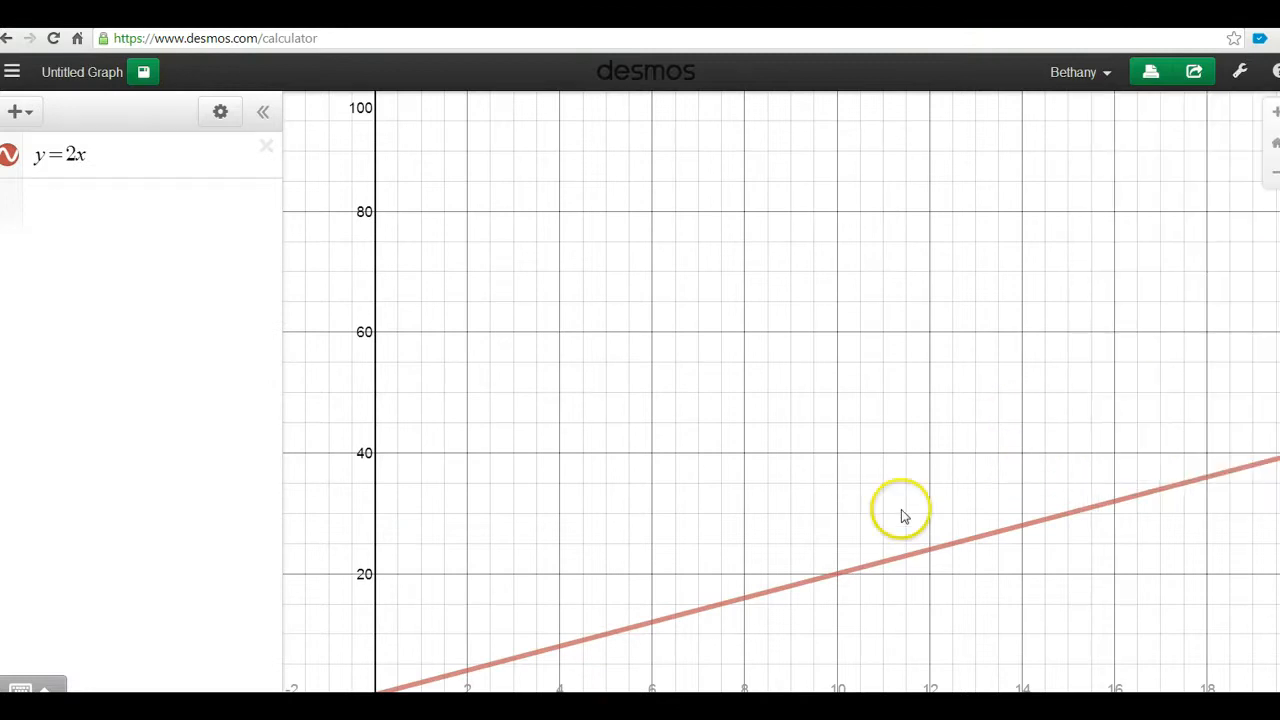
# Pan the graph up to show the origin, giving about −1.947<x<20.053 and −23.27<y<78.73
pyautogui.click(935, 483)
pyautogui.moveTo(935, 483); pyautogui.dragTo(931, 372)
pyautogui.click(1240, 72)
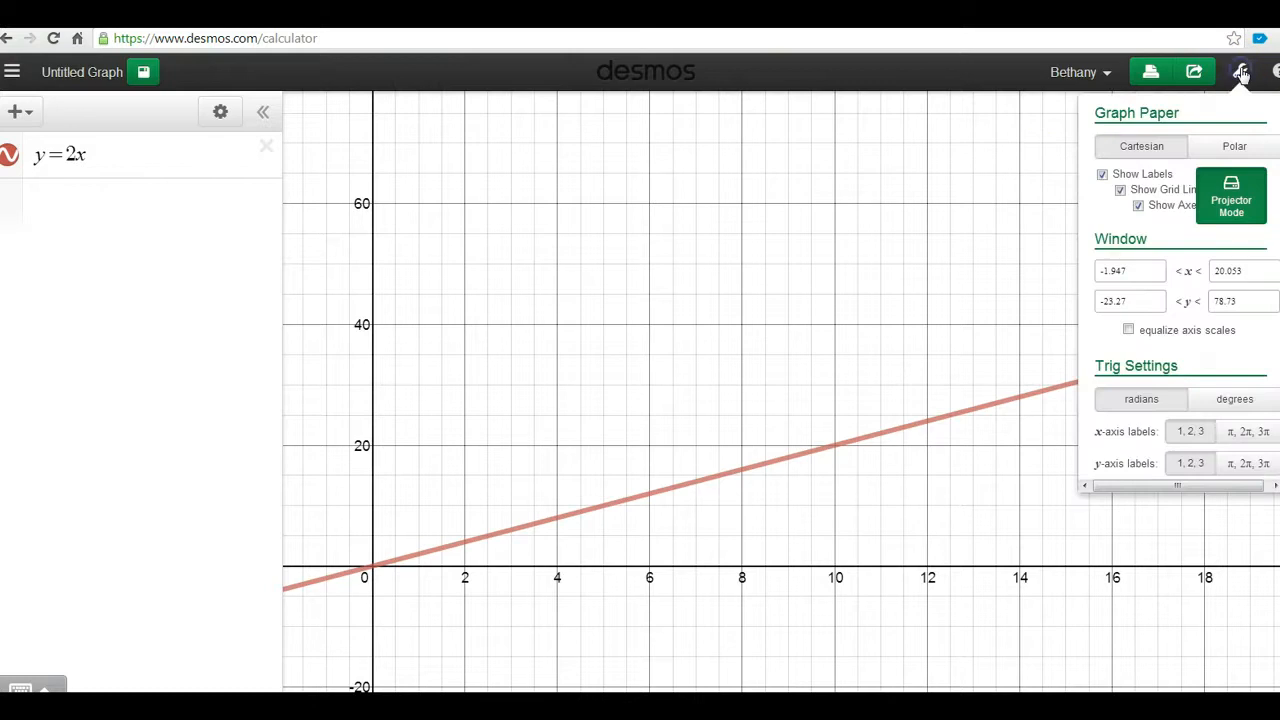
pyautogui.click(791, 371)
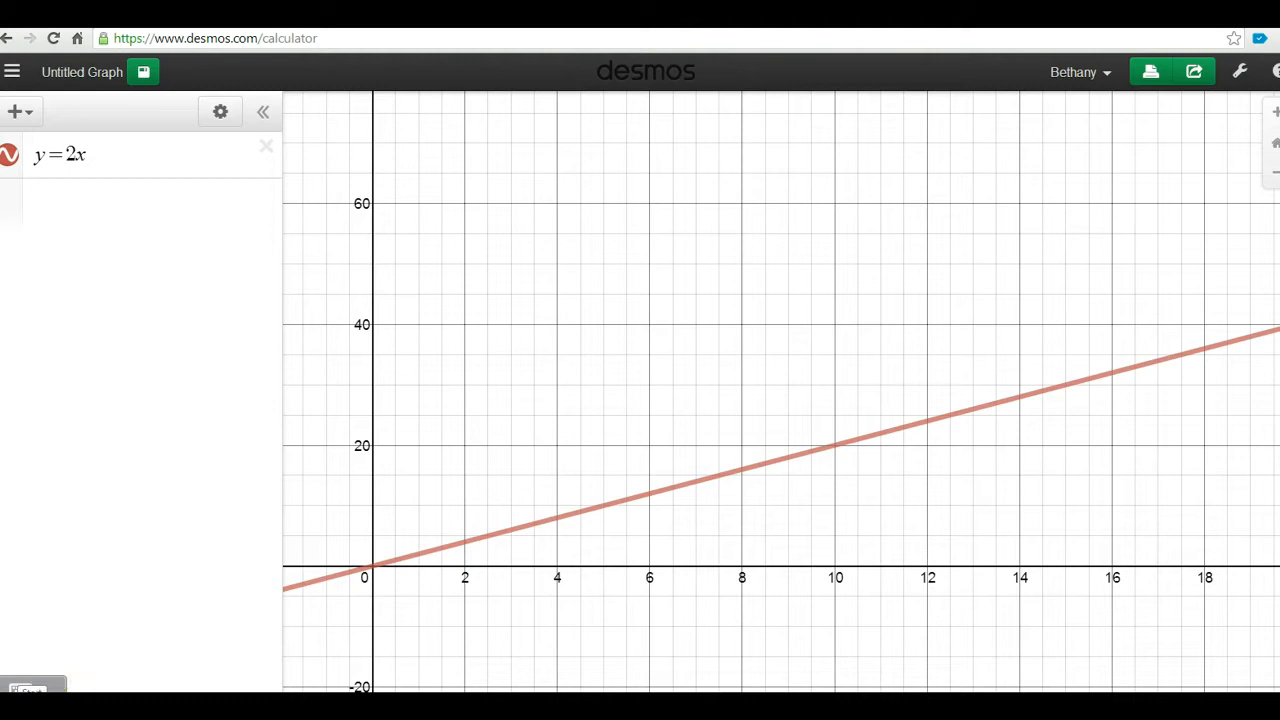
# Launch Snipping Tool by searching from the Windows Start menu
pyautogui.click(14, 711)
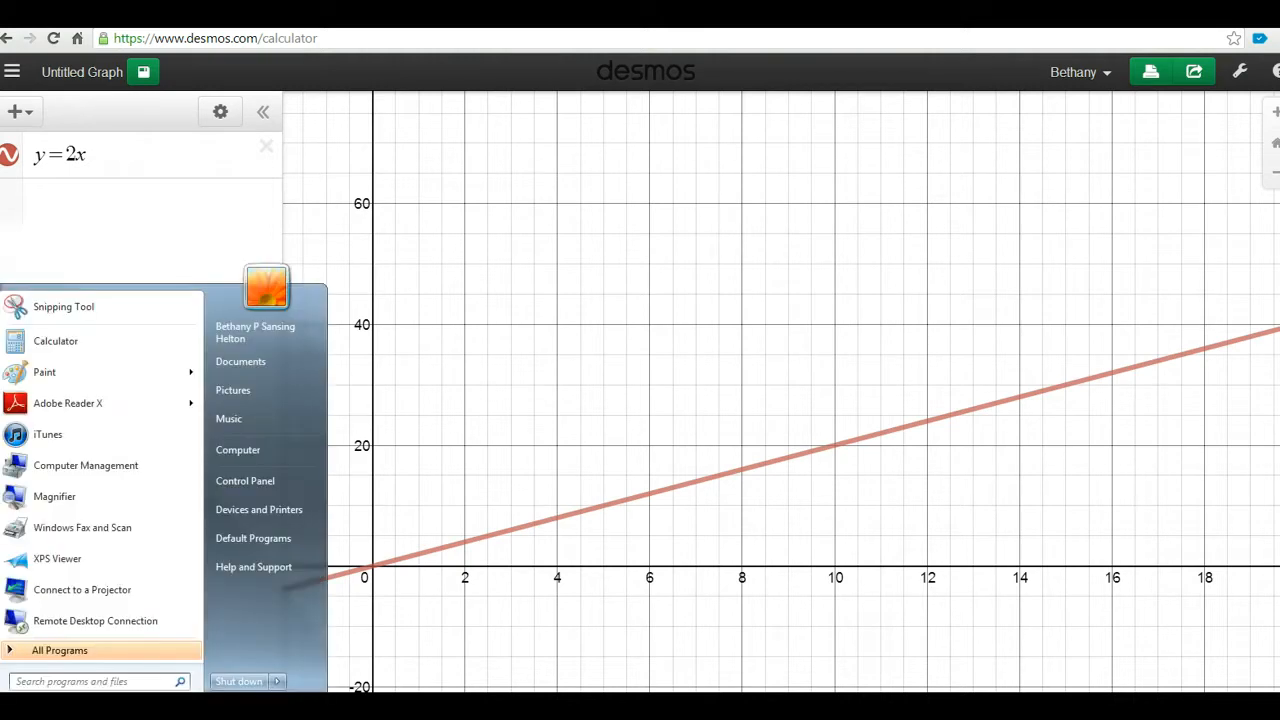
pyautogui.click(55, 685)
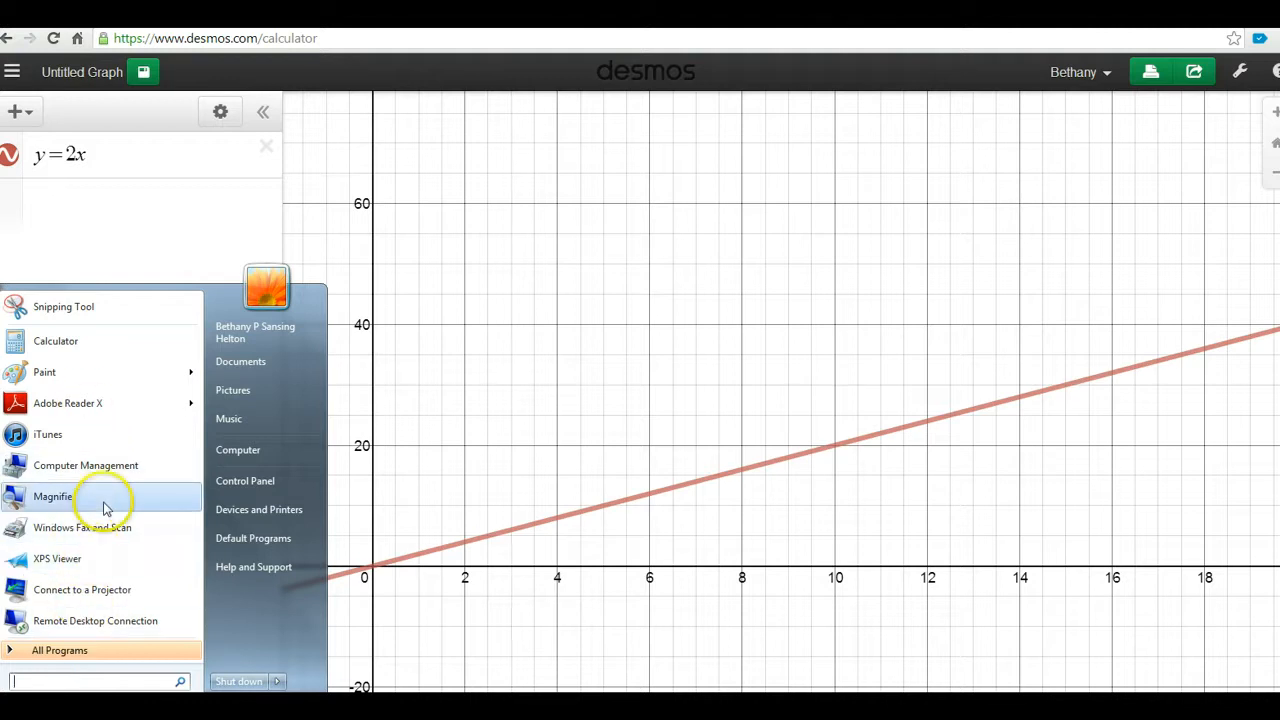
pyautogui.click(63, 307)
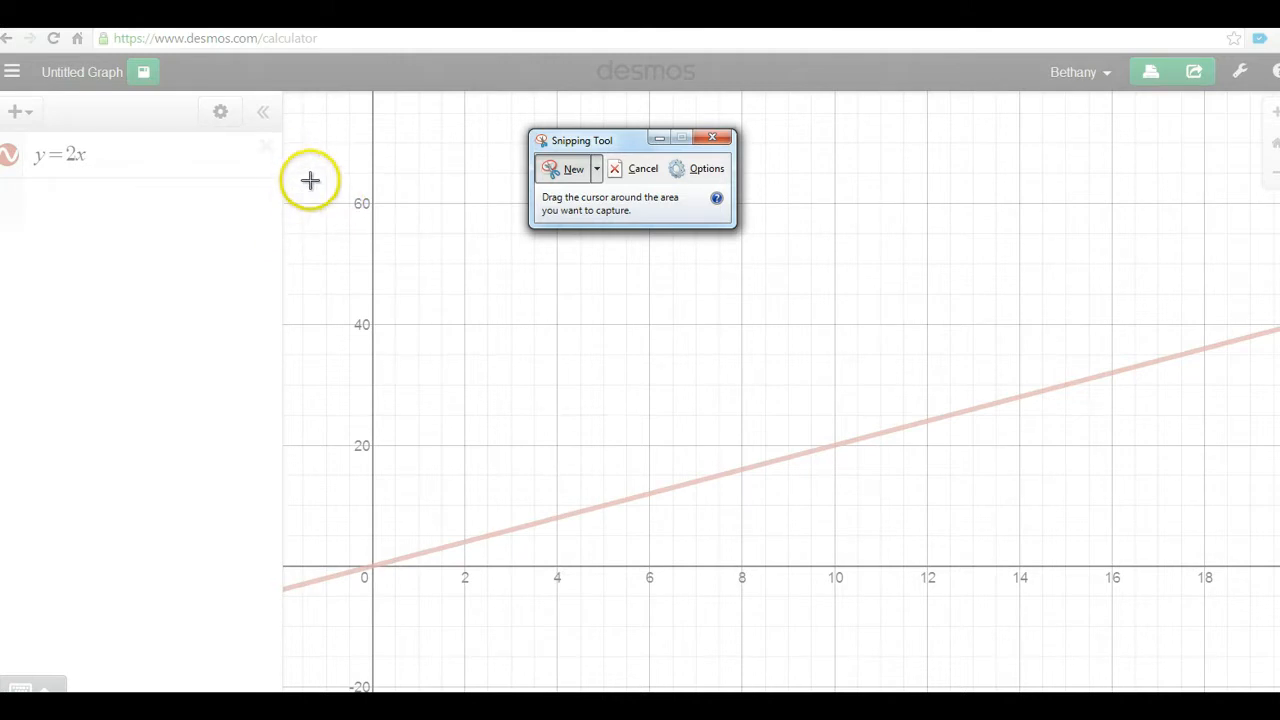
# Snip the y = 2x graph region and copy the snip to the clipboard
pyautogui.moveTo(310, 181); pyautogui.dragTo(1050, 603)
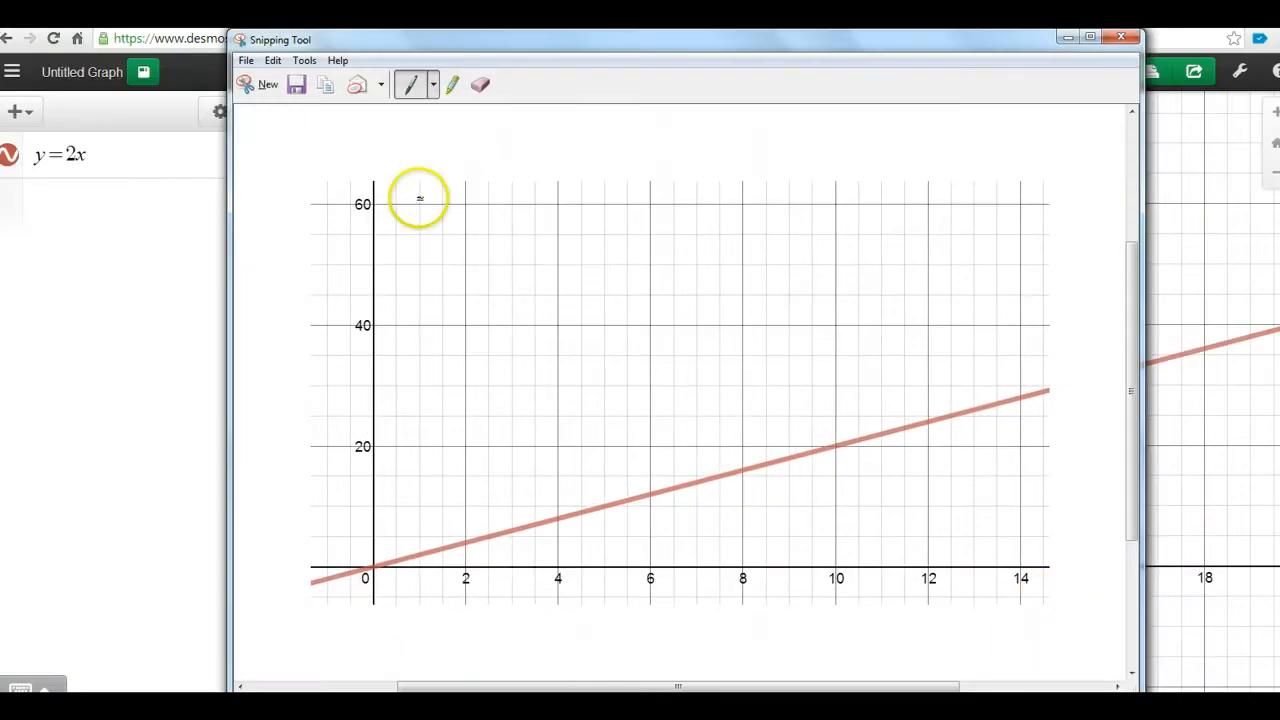
pyautogui.click(325, 88)
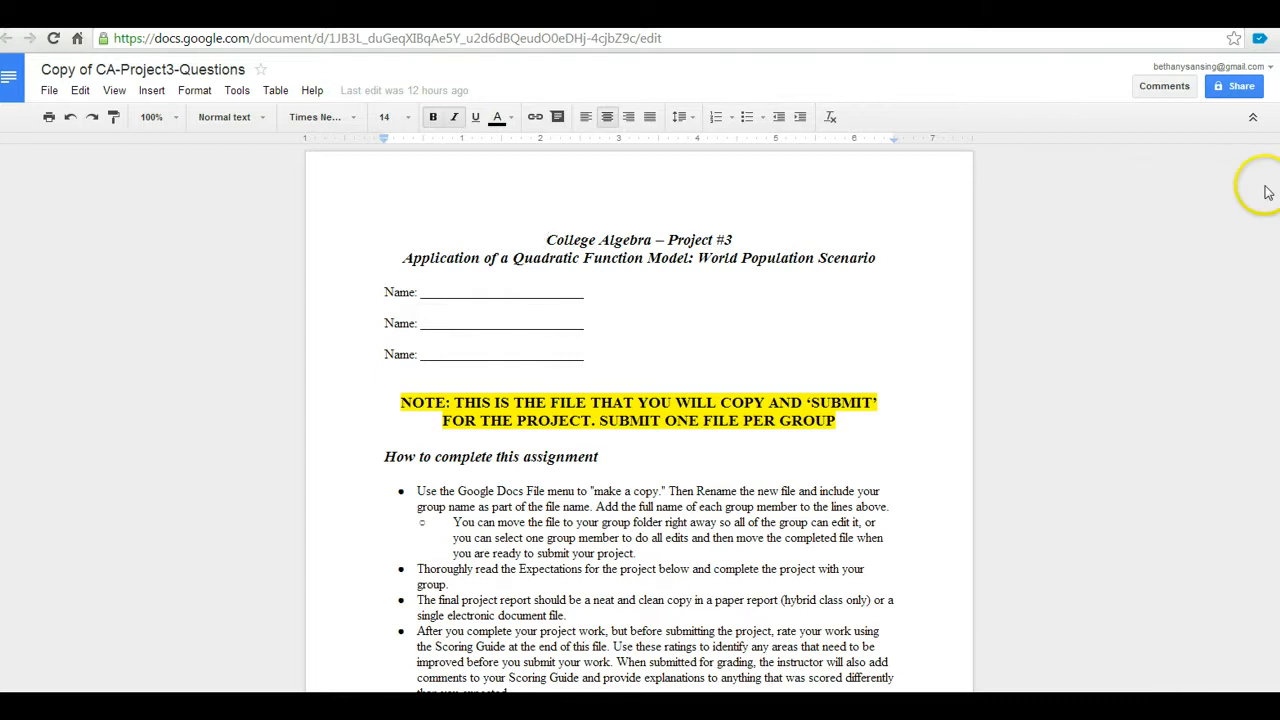
# Insert a new Google Docs drawing on the empty line below question E
pyautogui.scroll(-15, 638, 420)
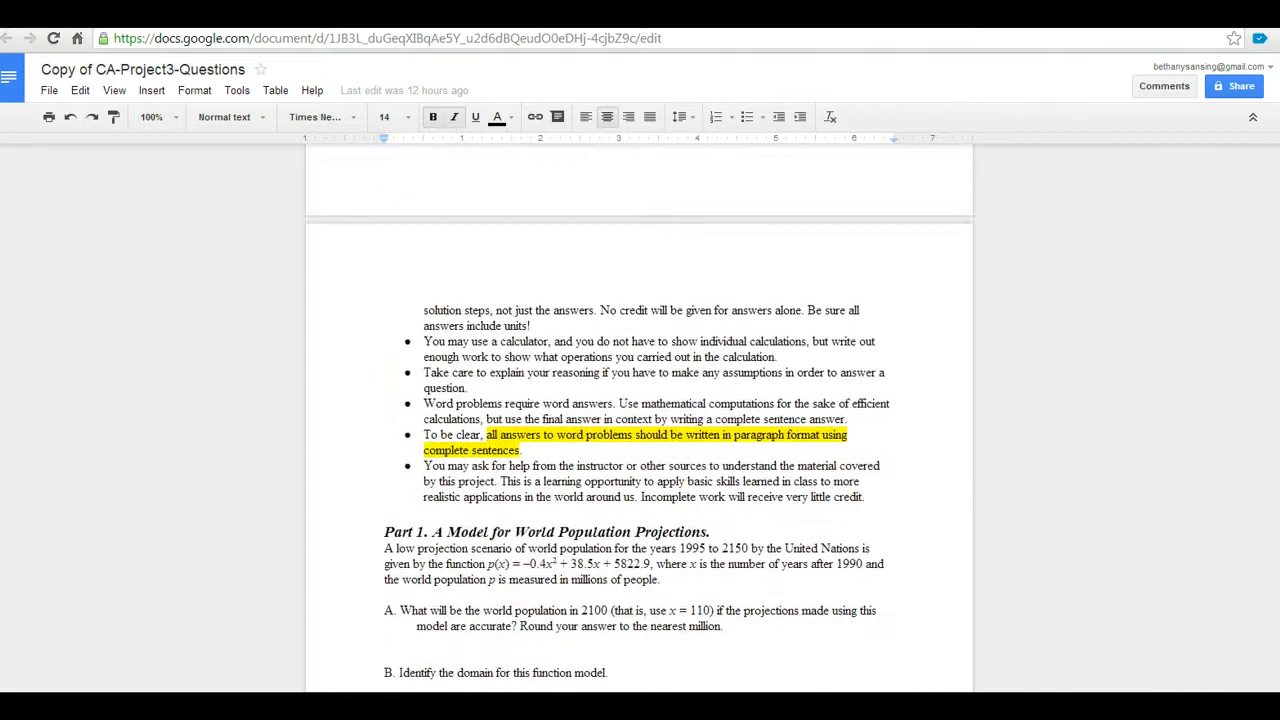
pyautogui.scroll(-4, 638, 420)
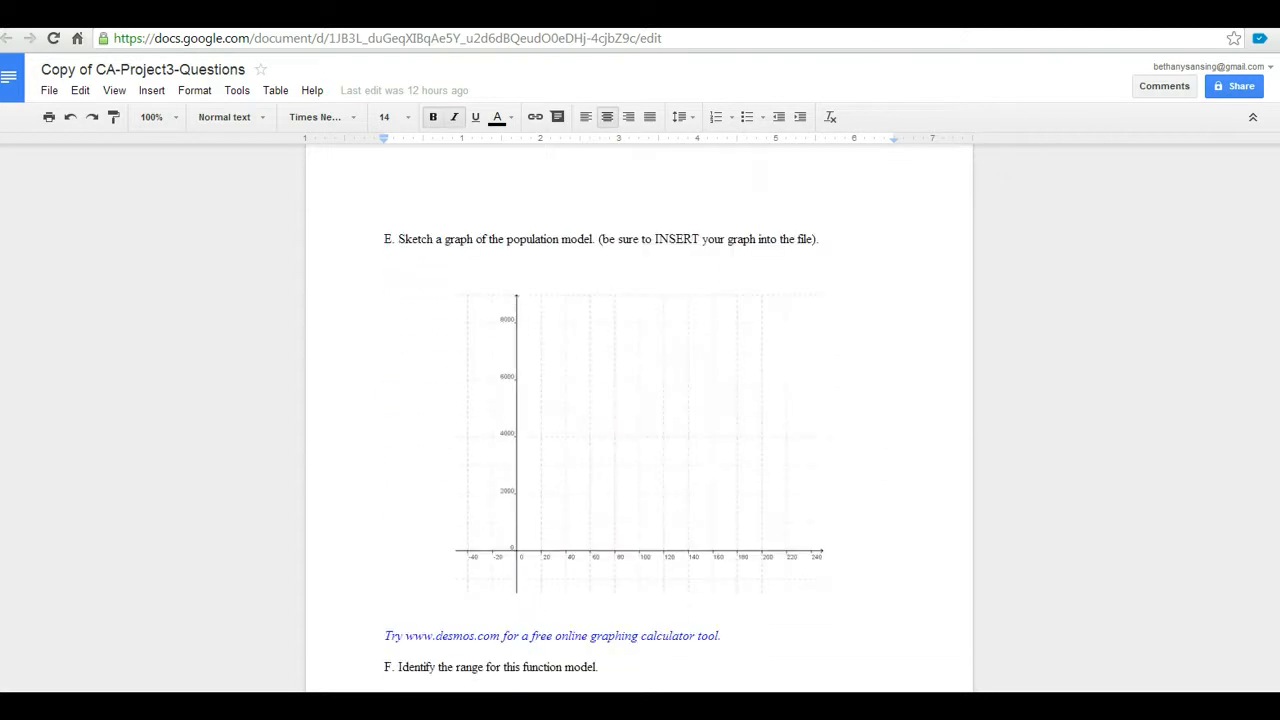
pyautogui.click(637, 264)
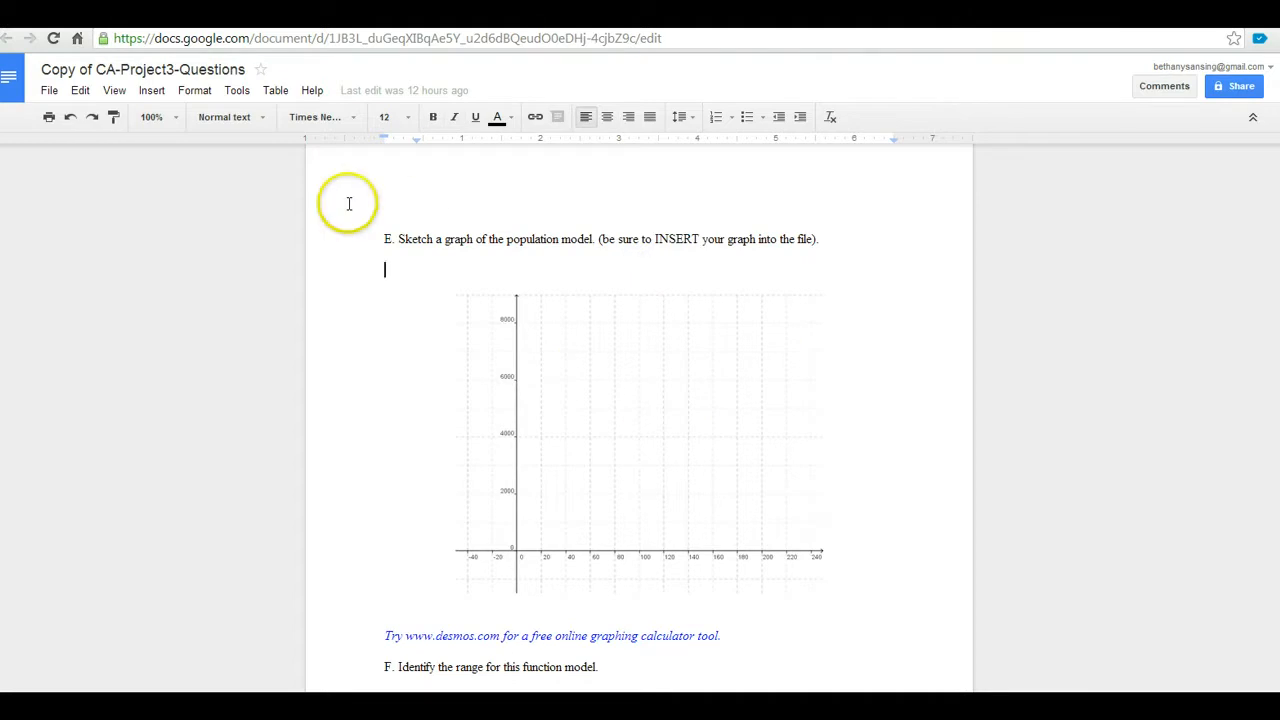
pyautogui.click(152, 92)
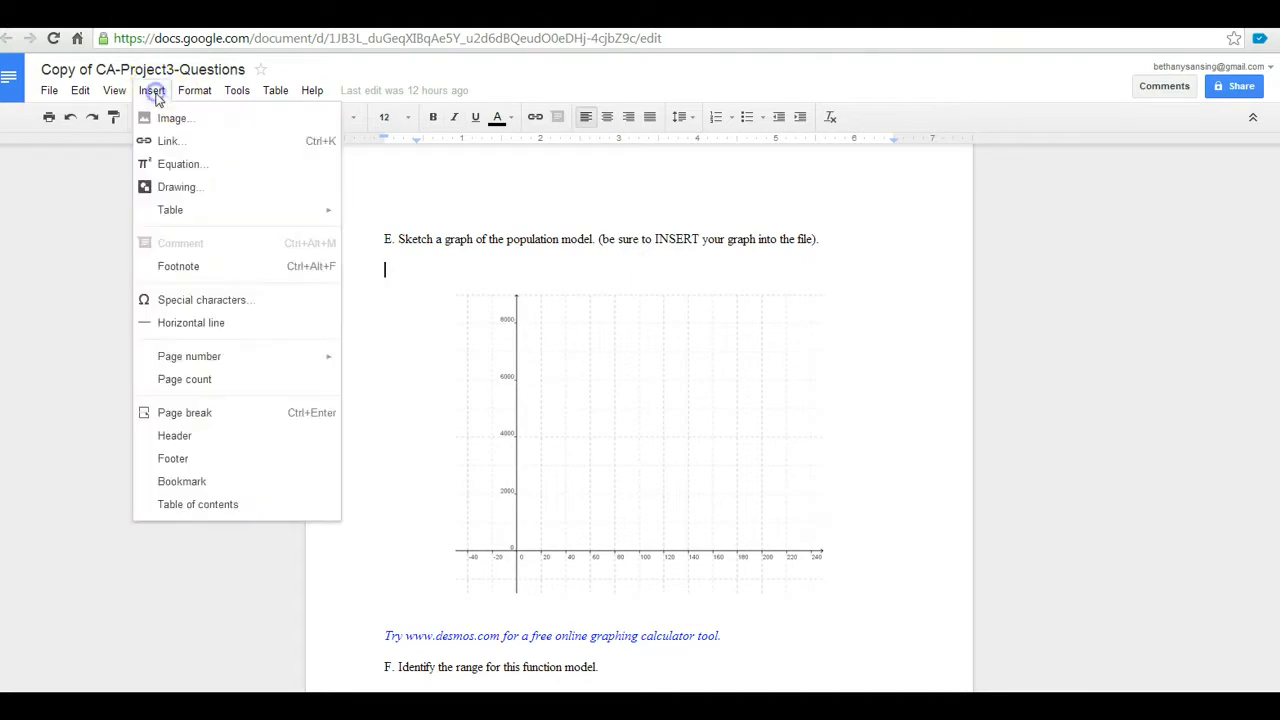
pyautogui.click(174, 188)
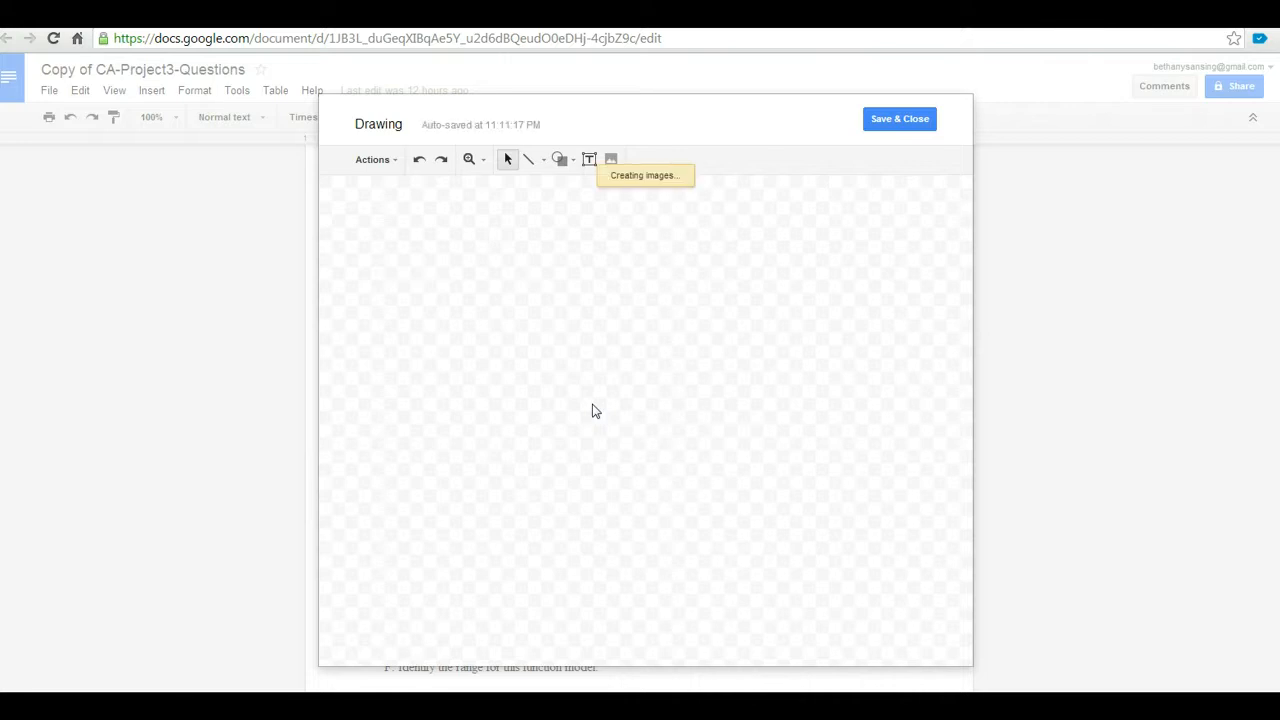
# Move the pasted graph image to the canvas's top-left and resize it to fit
pyautogui.click(628, 357)
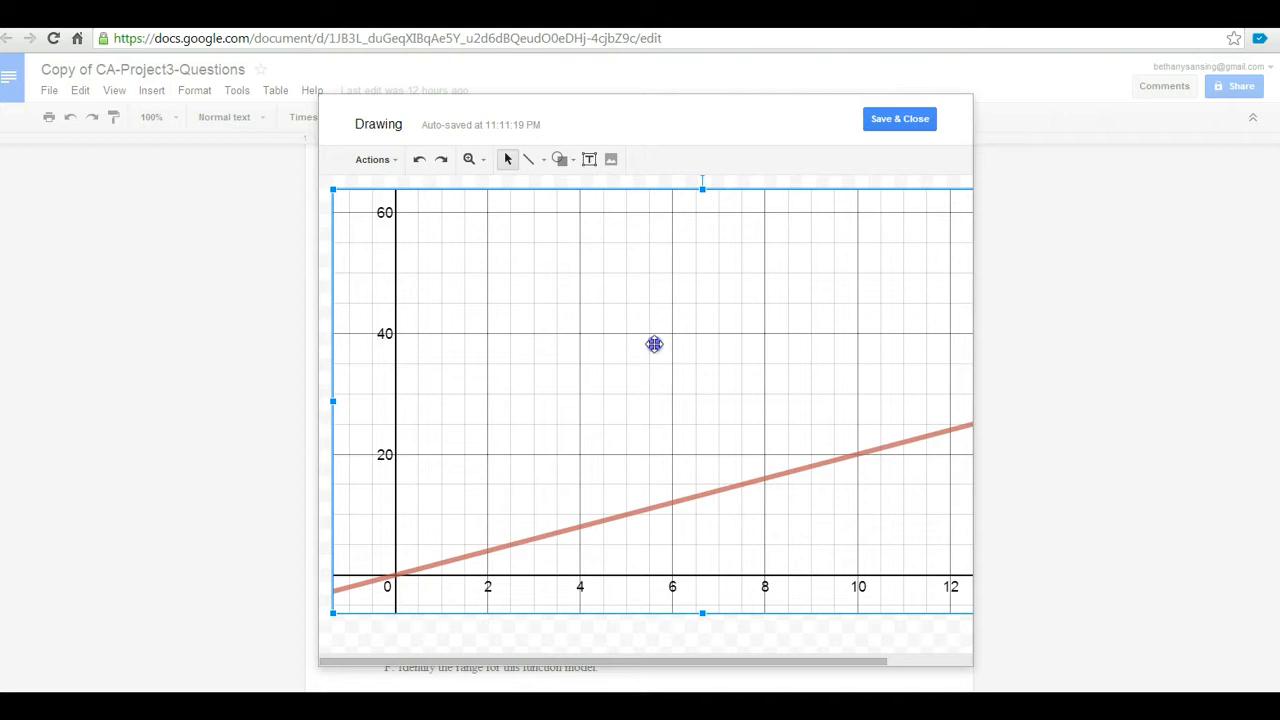
pyautogui.moveTo(654, 343); pyautogui.dragTo(643, 334)
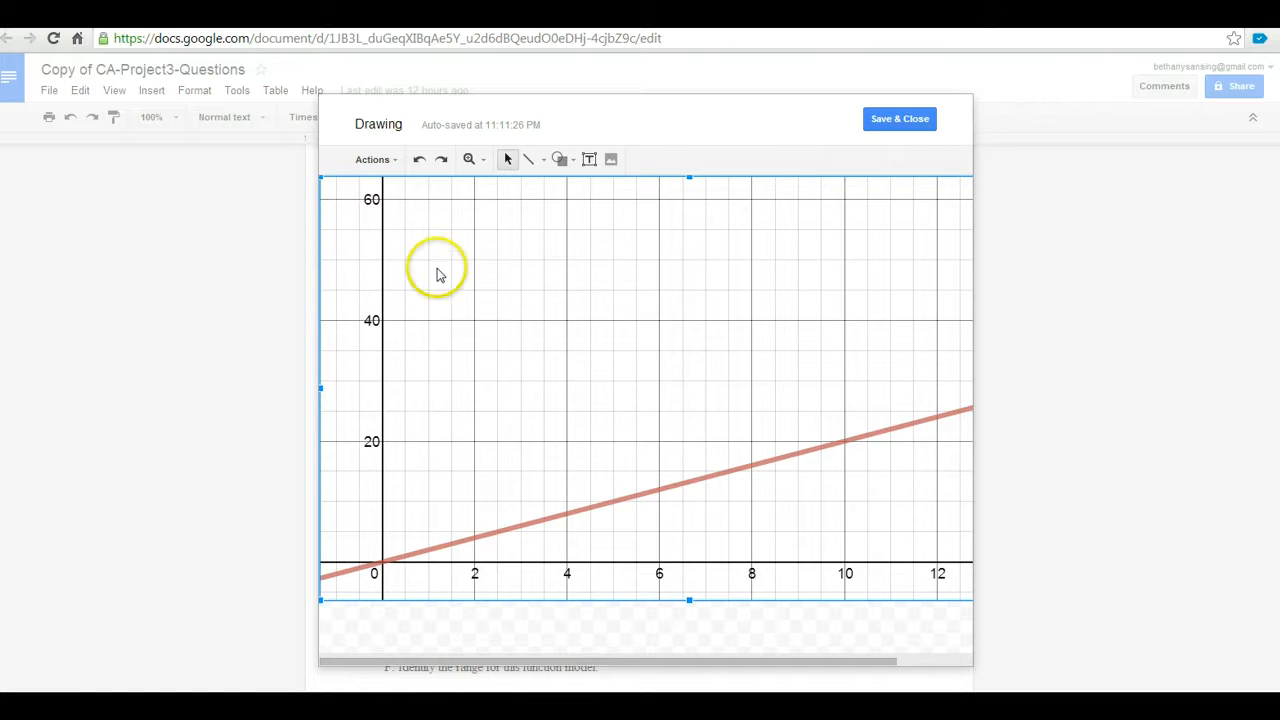
pyautogui.click(969, 663)
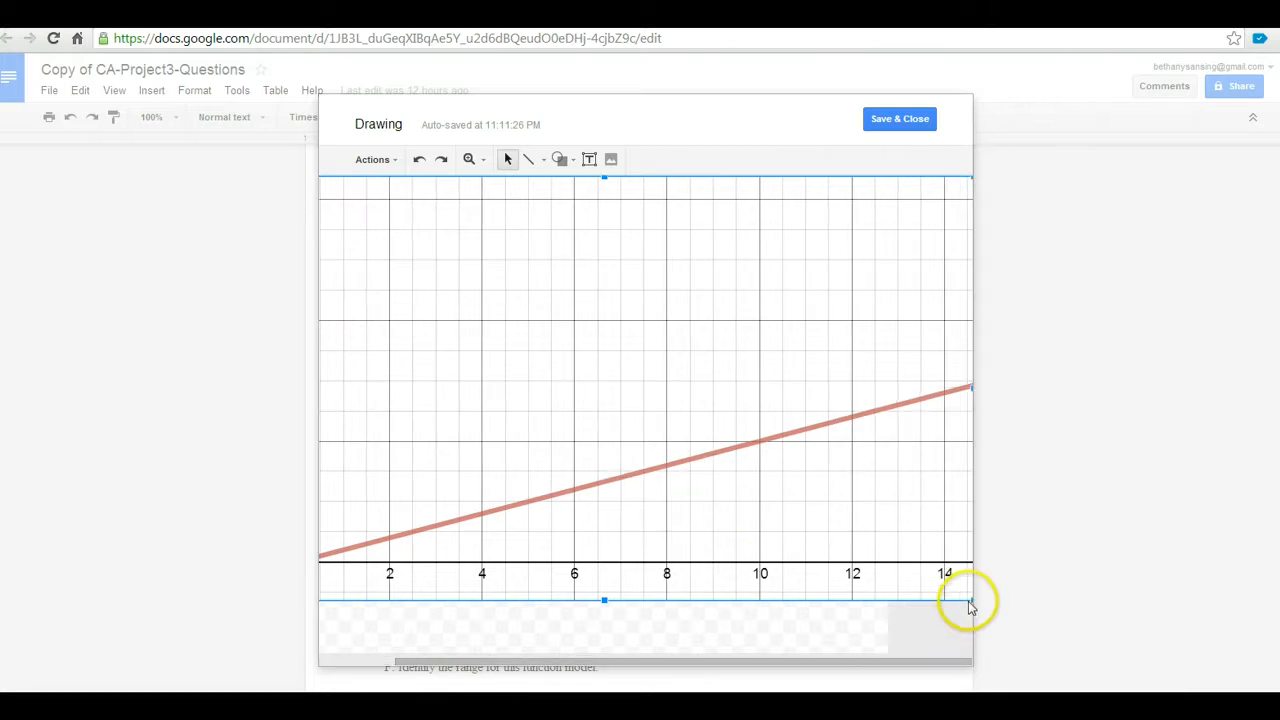
pyautogui.moveTo(968, 598); pyautogui.dragTo(717, 450)
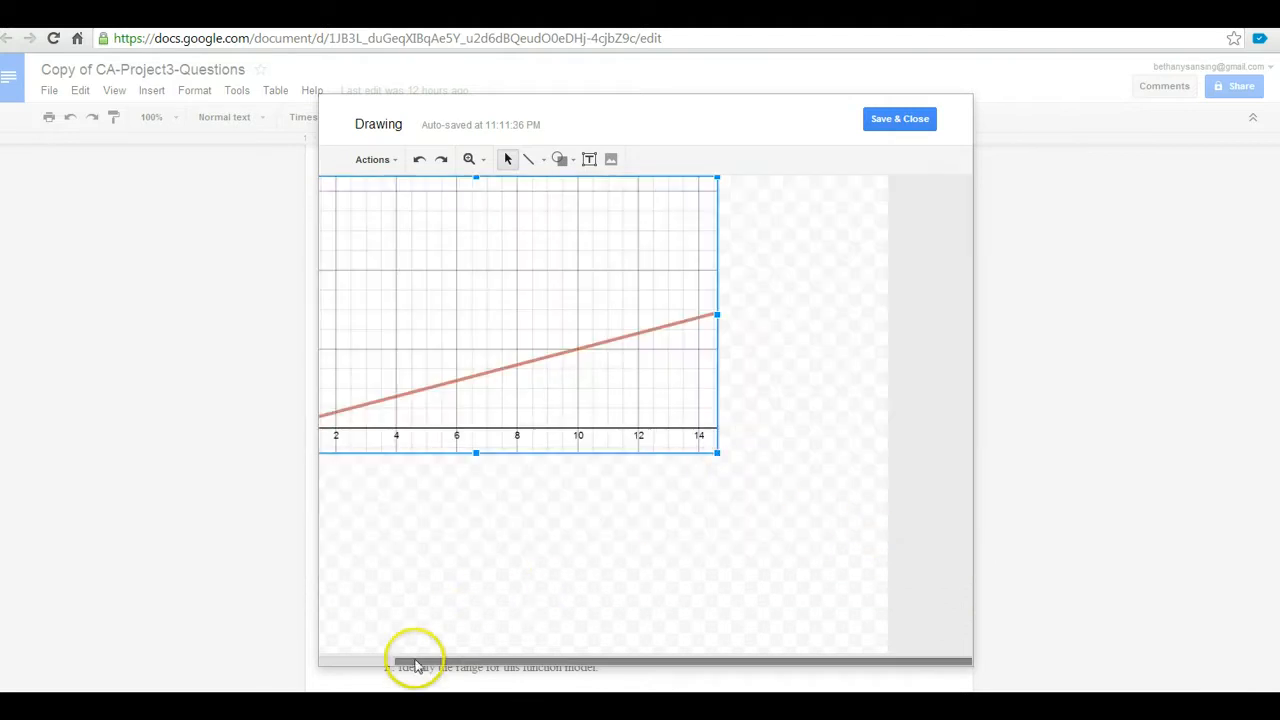
pyautogui.click(370, 662)
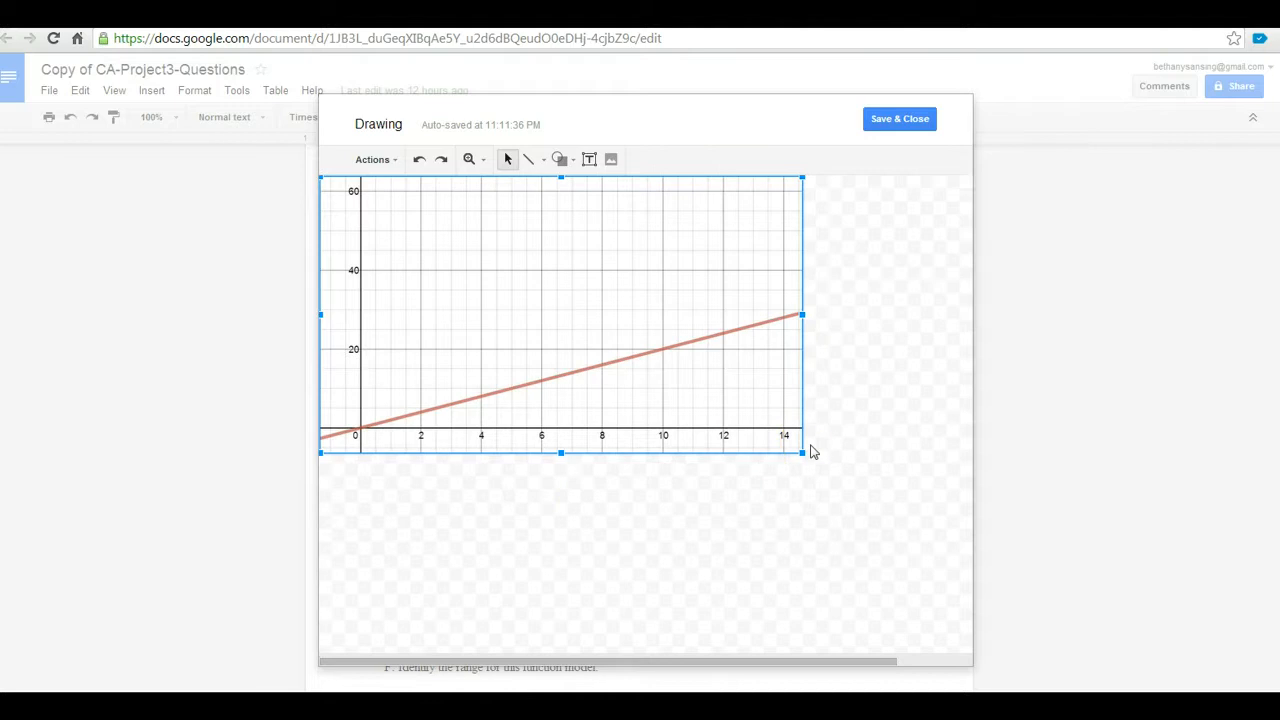
pyautogui.moveTo(803, 451); pyautogui.dragTo(837, 471)
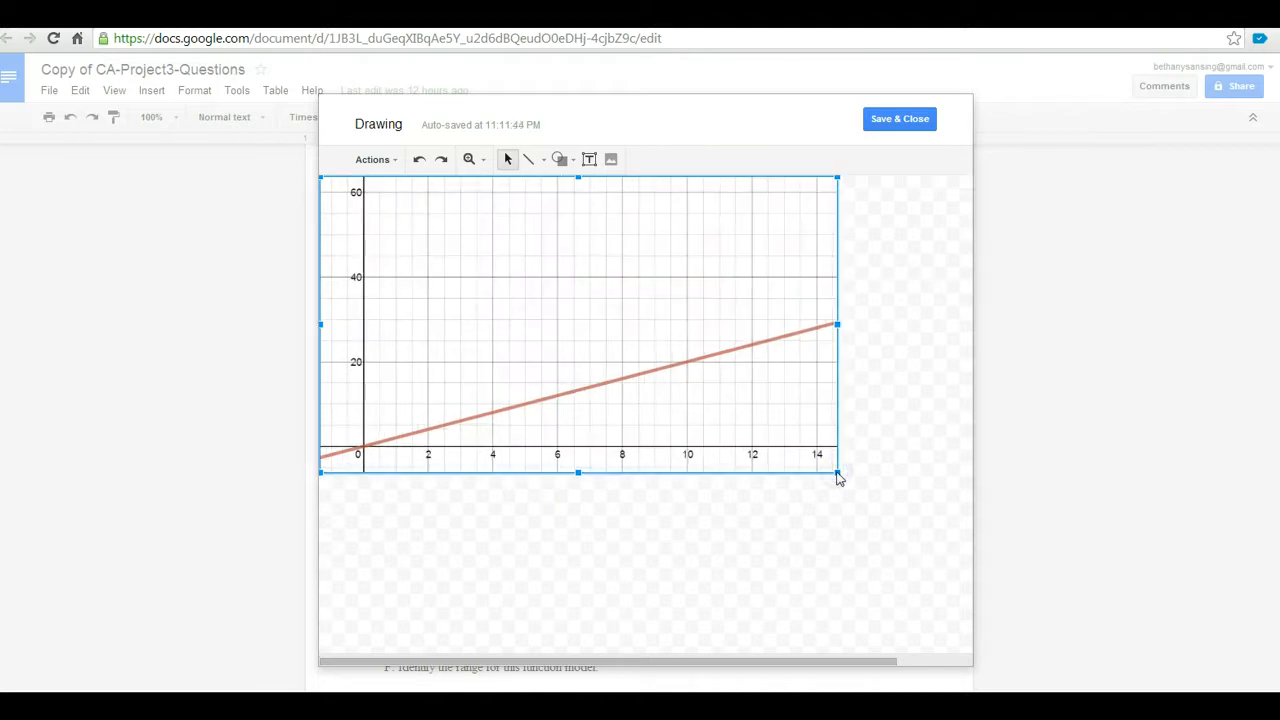
# Add a 'Population in millions of people' text box, rotate it vertical, and place it beside the y-axis
pyautogui.click(589, 160)
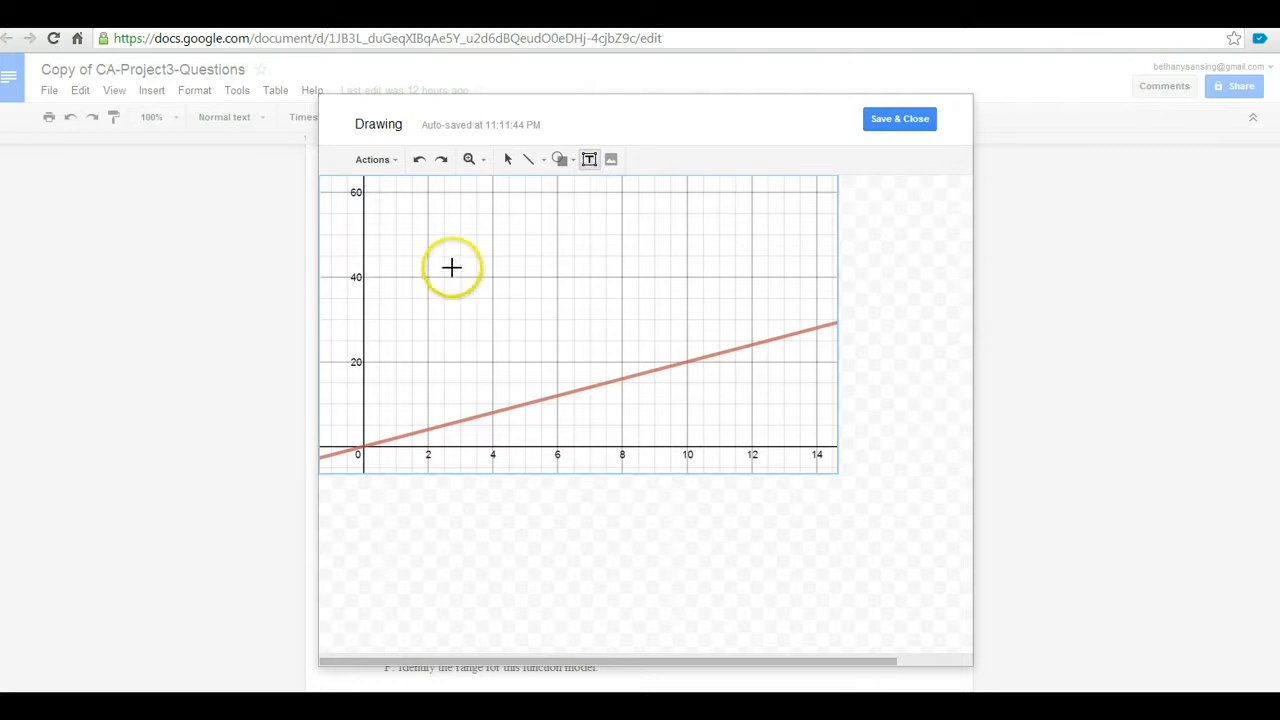
pyautogui.moveTo(411, 250)
pyautogui.mouseDown()
pyautogui.moveTo(534, 306)
pyautogui.moveTo(629, 277)
pyautogui.moveTo(674, 281)
pyautogui.mouseUp()
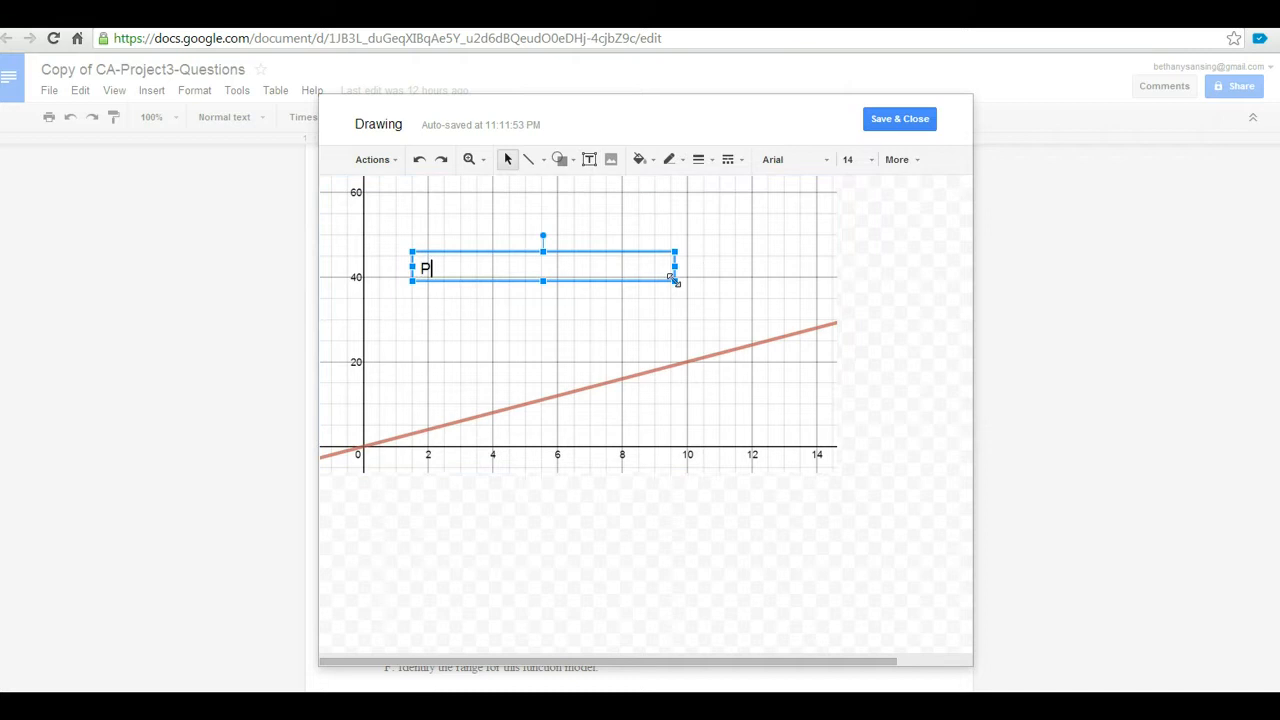
pyautogui.write('Population in thou')
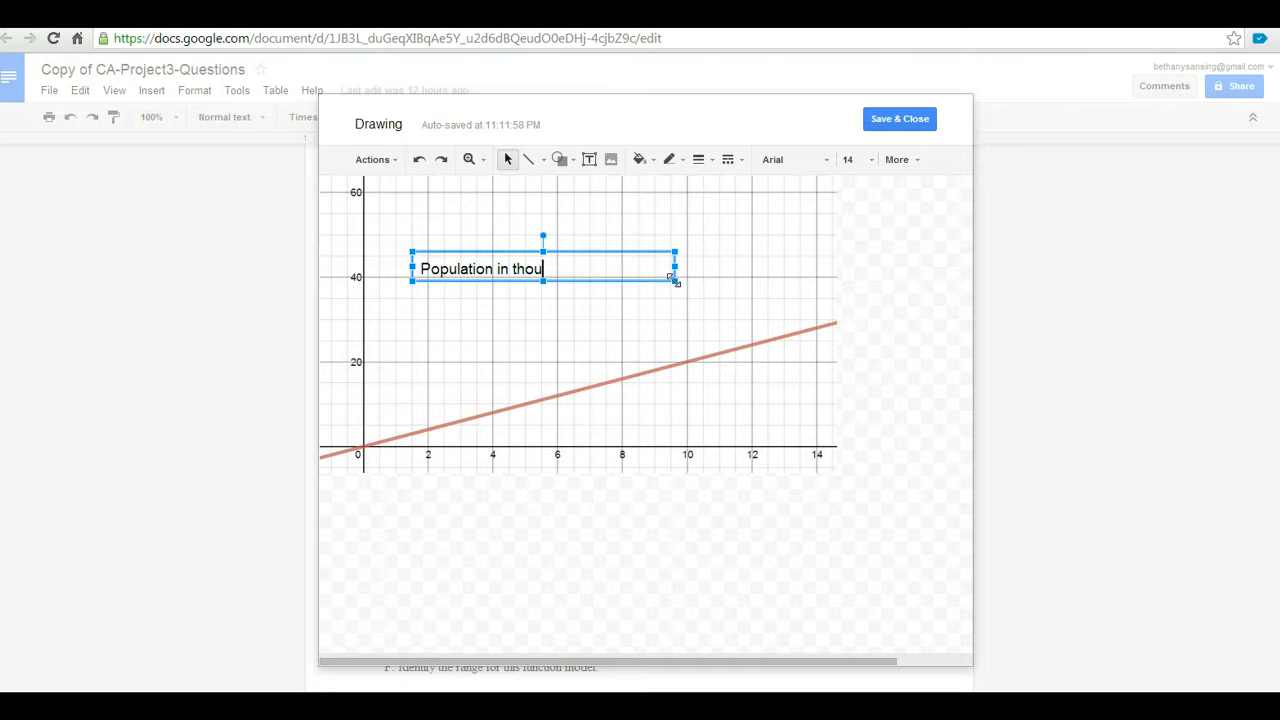
pyautogui.press('BackSpace')
pyautogui.press('BackSpace')
pyautogui.press('BackSpace')
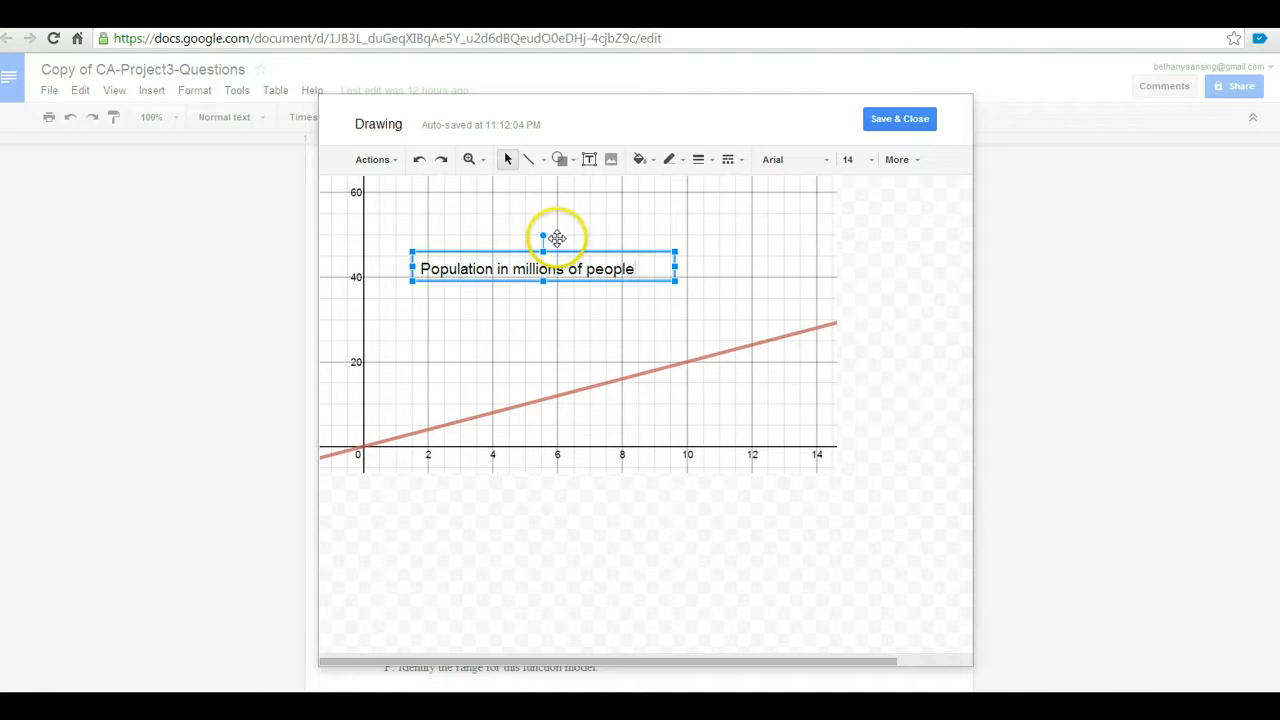
pyautogui.moveTo(531, 227); pyautogui.dragTo(519, 262)
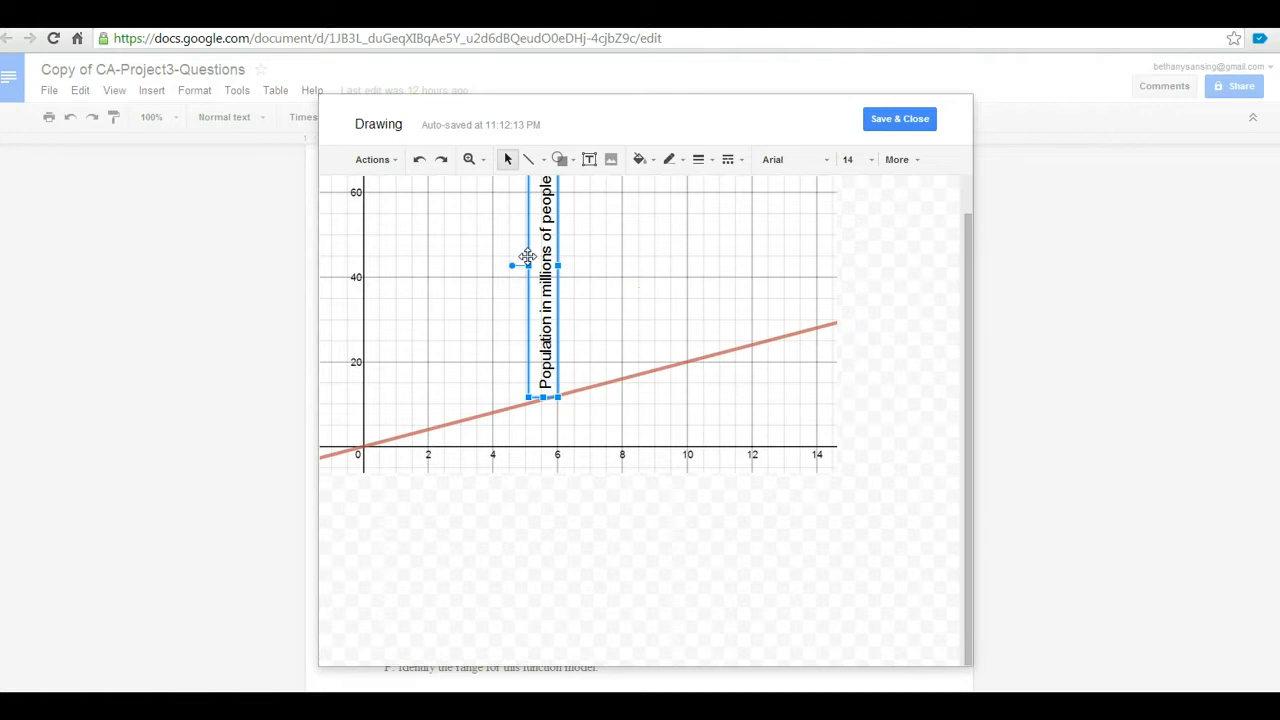
pyautogui.moveTo(526, 260); pyautogui.dragTo(320, 300)
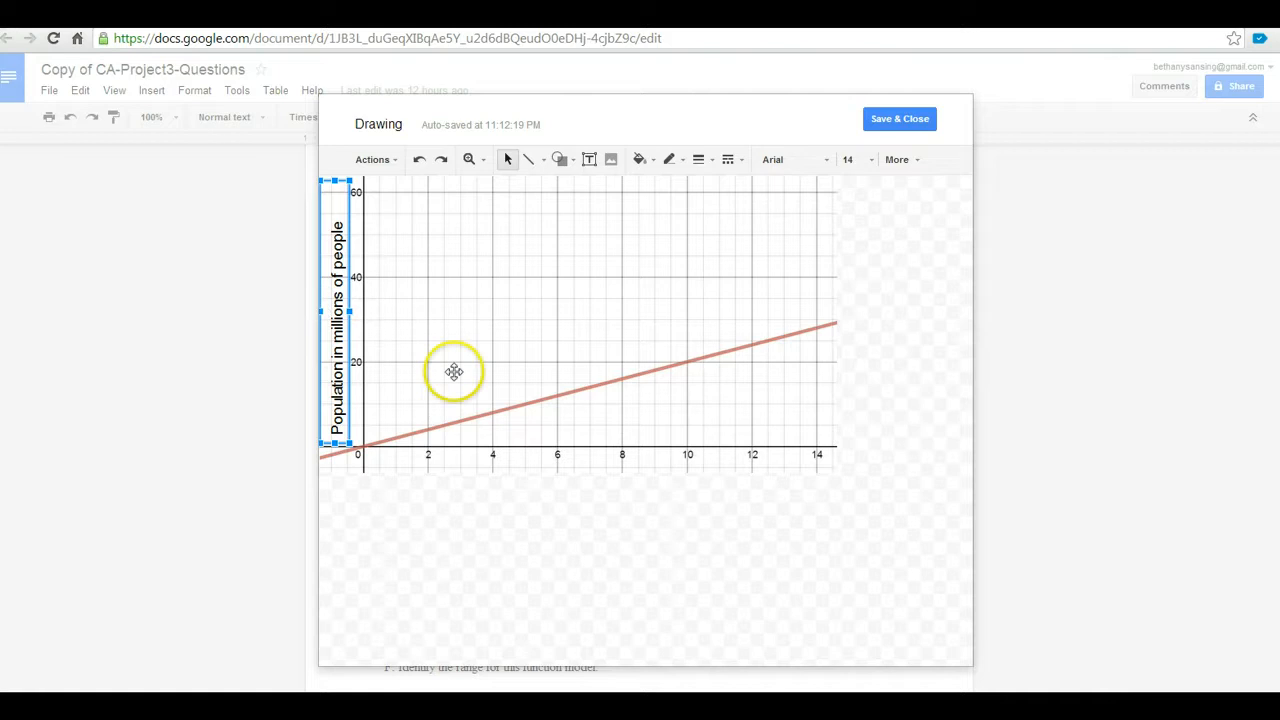
pyautogui.press('Up')
pyautogui.press('Down')
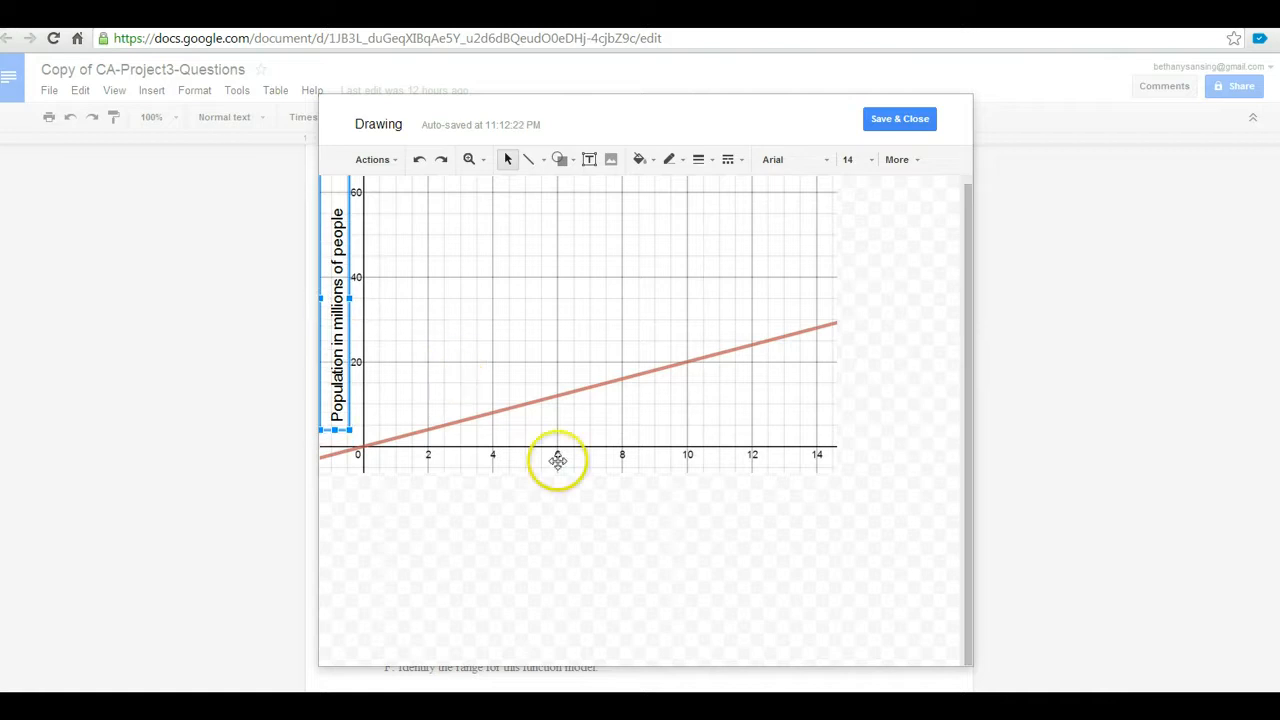
pyautogui.click(594, 511)
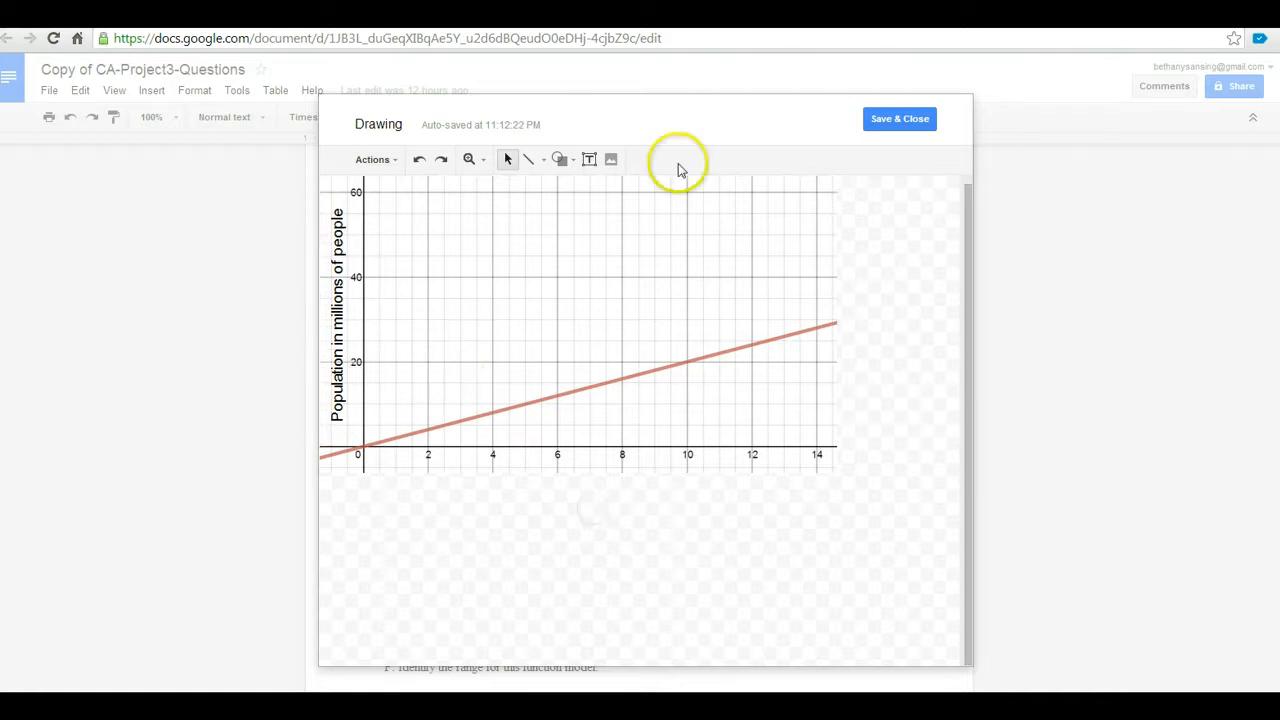
# Add a 'Numbers of Years after 1990' text box under the x-axis, sized to fit one line
pyautogui.click(589, 159)
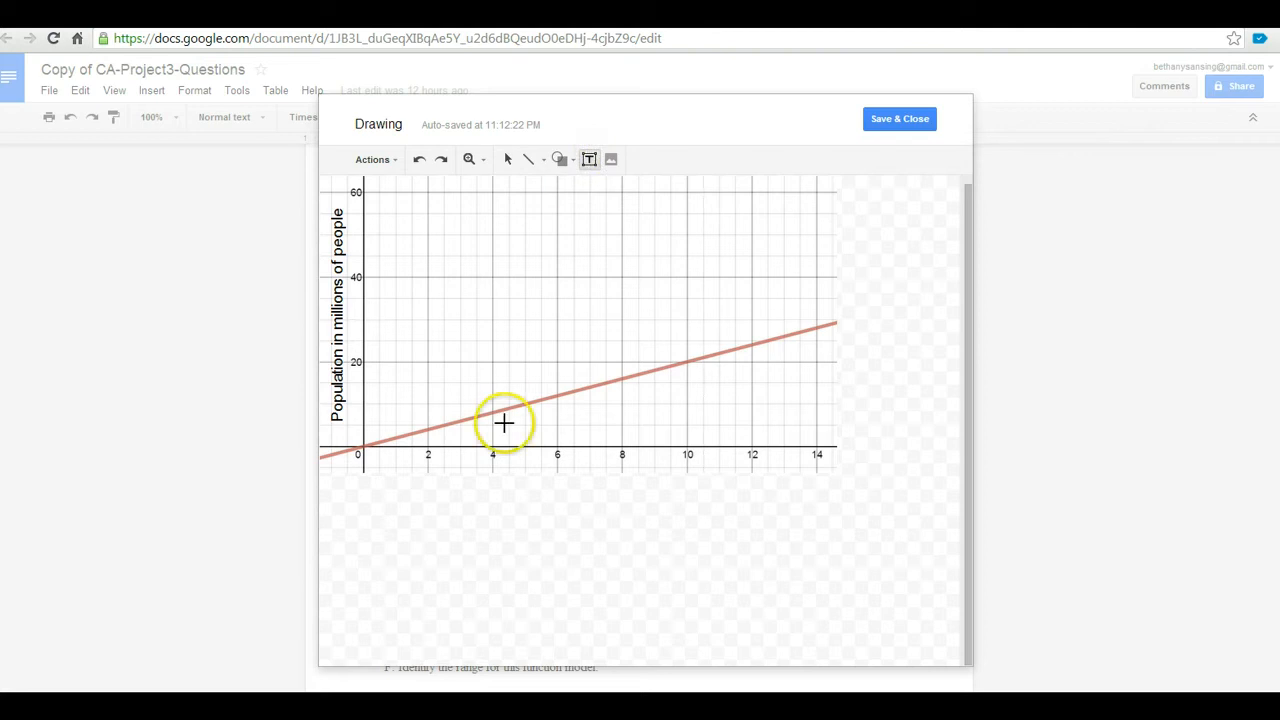
pyautogui.moveTo(429, 469); pyautogui.dragTo(732, 501)
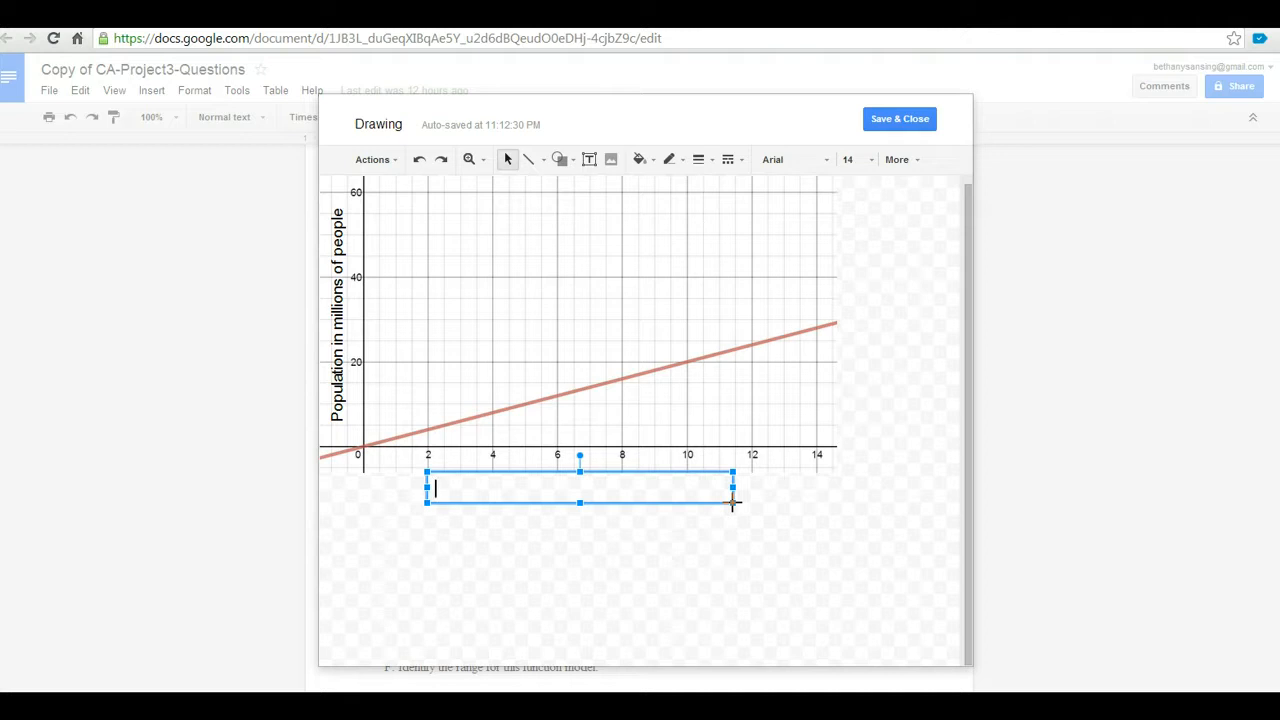
pyautogui.write('Numbers of year')
pyautogui.press('BackSpace')
pyautogui.press('BackSpace')
pyautogui.press('BackSpace')
pyautogui.write('Ye')
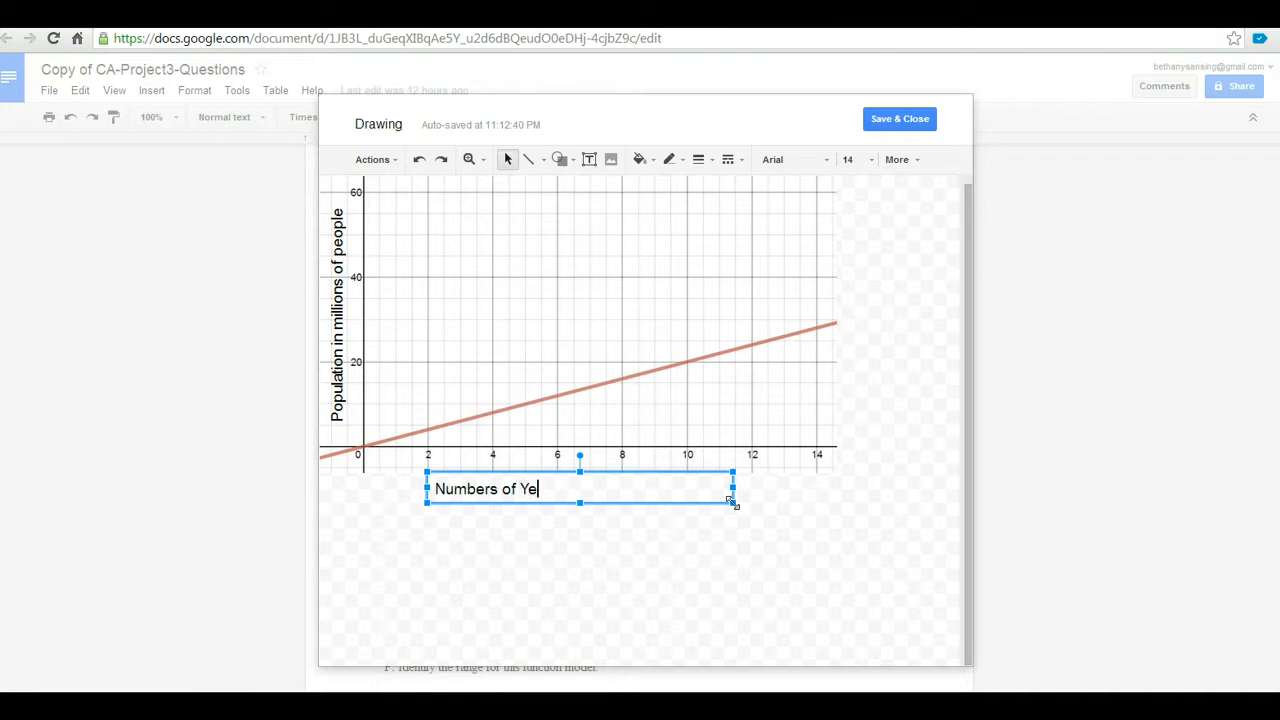
pyautogui.write('ars after 1990')
pyautogui.moveTo(733, 503); pyautogui.dragTo(678, 462)
pyautogui.click(628, 467)
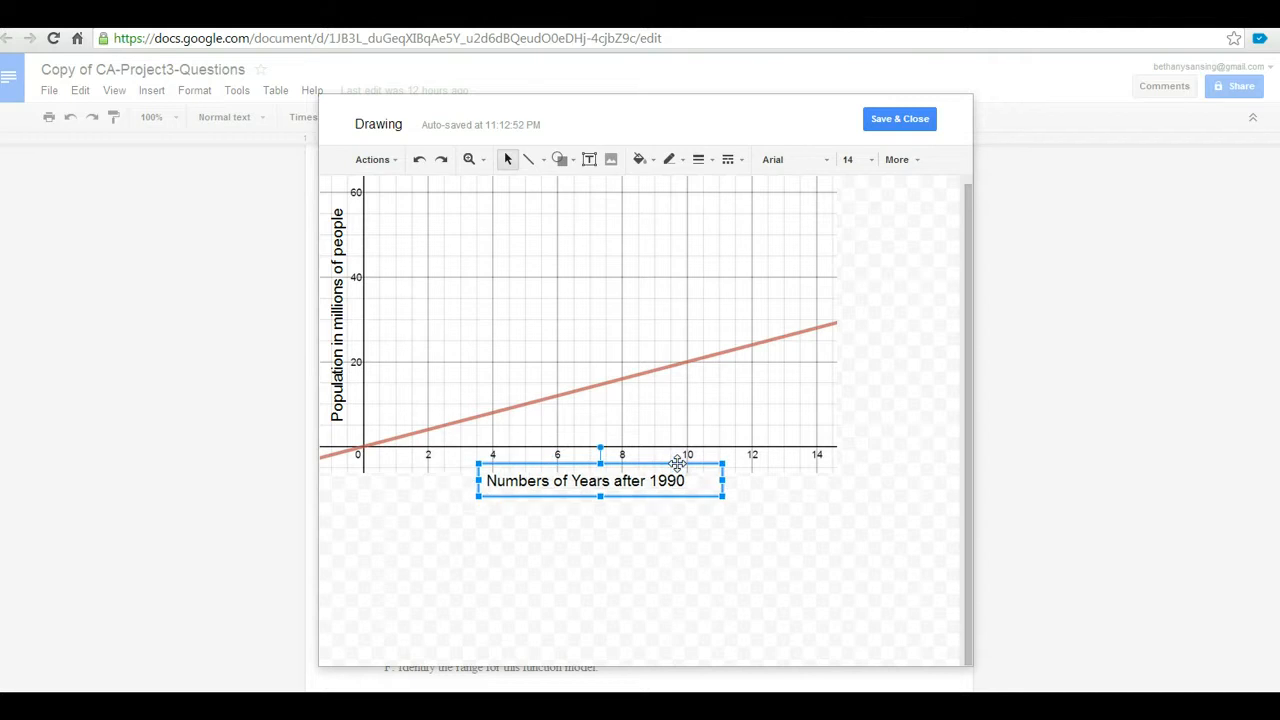
pyautogui.click(714, 291)
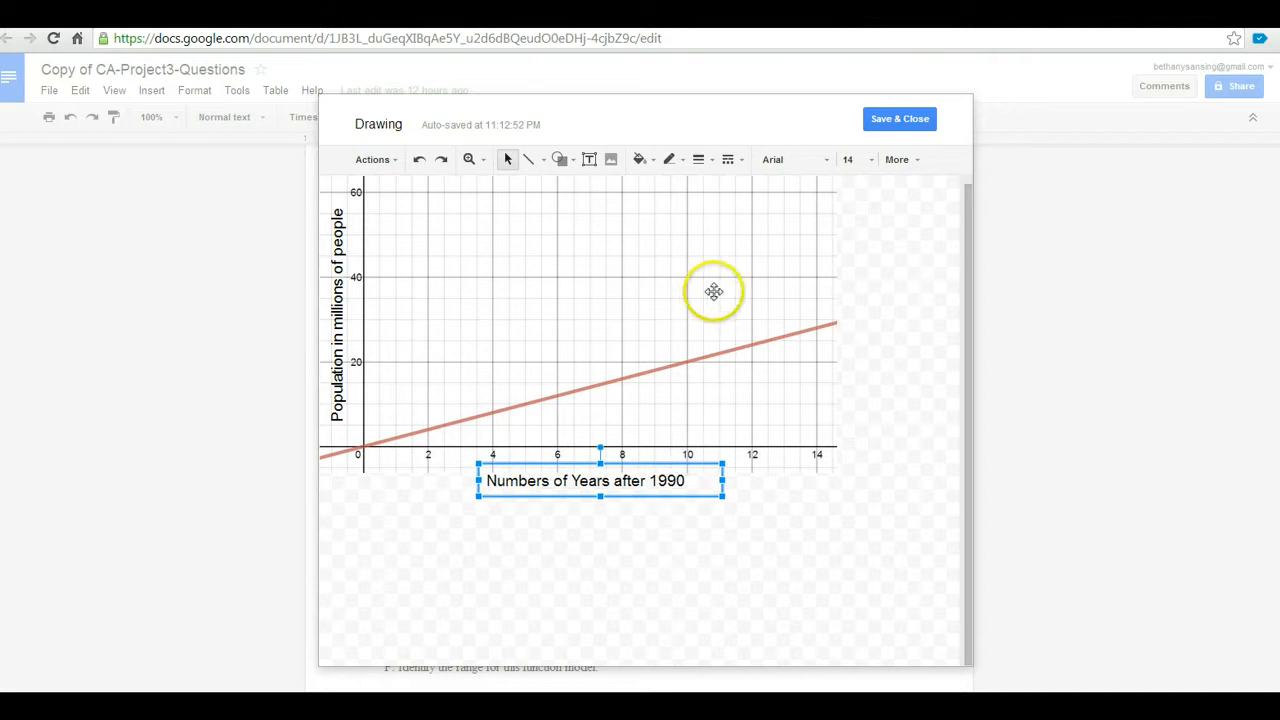
# Add a text box reading 'Population growth after 1990' above the graph
pyautogui.click(860, 283)
pyautogui.click(589, 160)
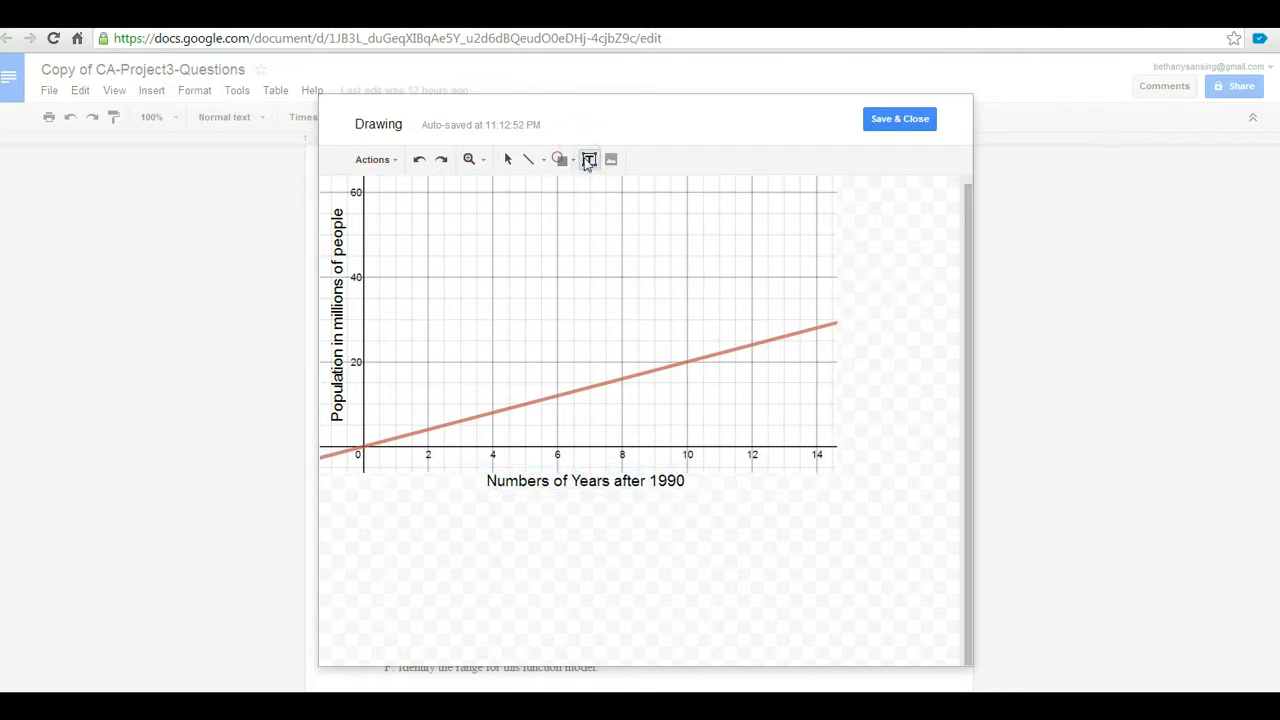
pyautogui.moveTo(444, 188); pyautogui.dragTo(792, 229)
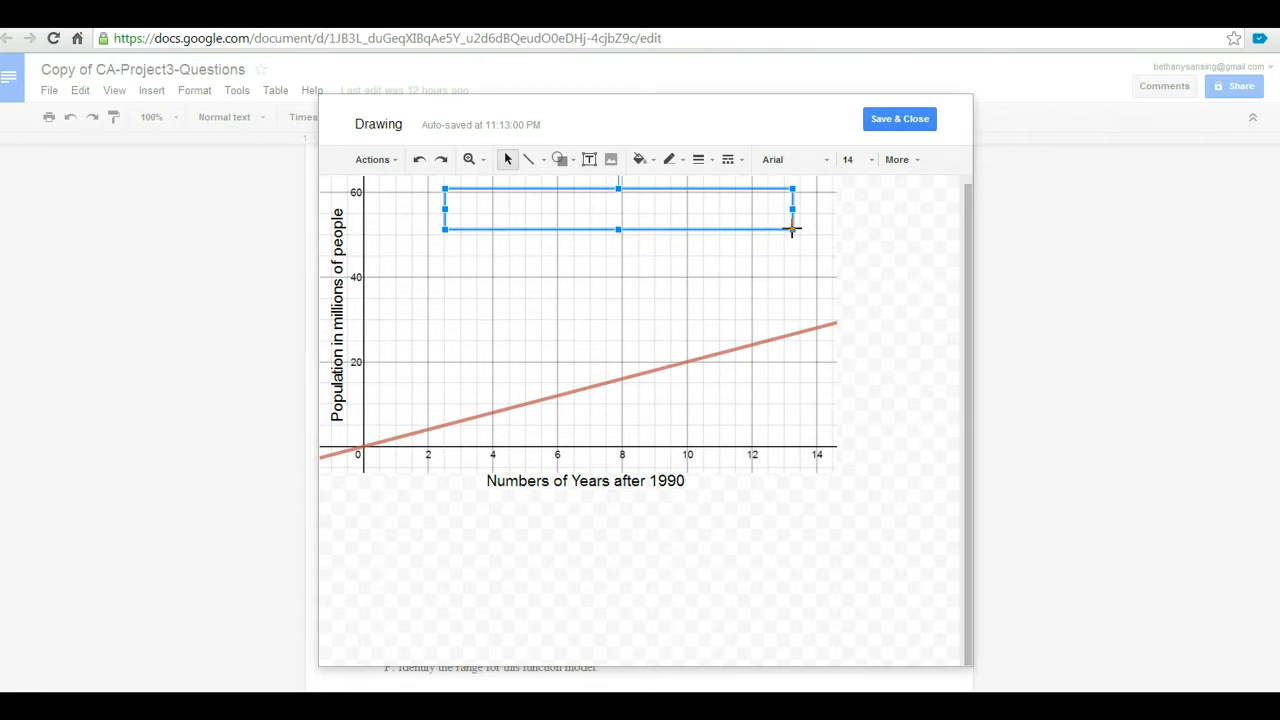
pyautogui.write('Population growth')
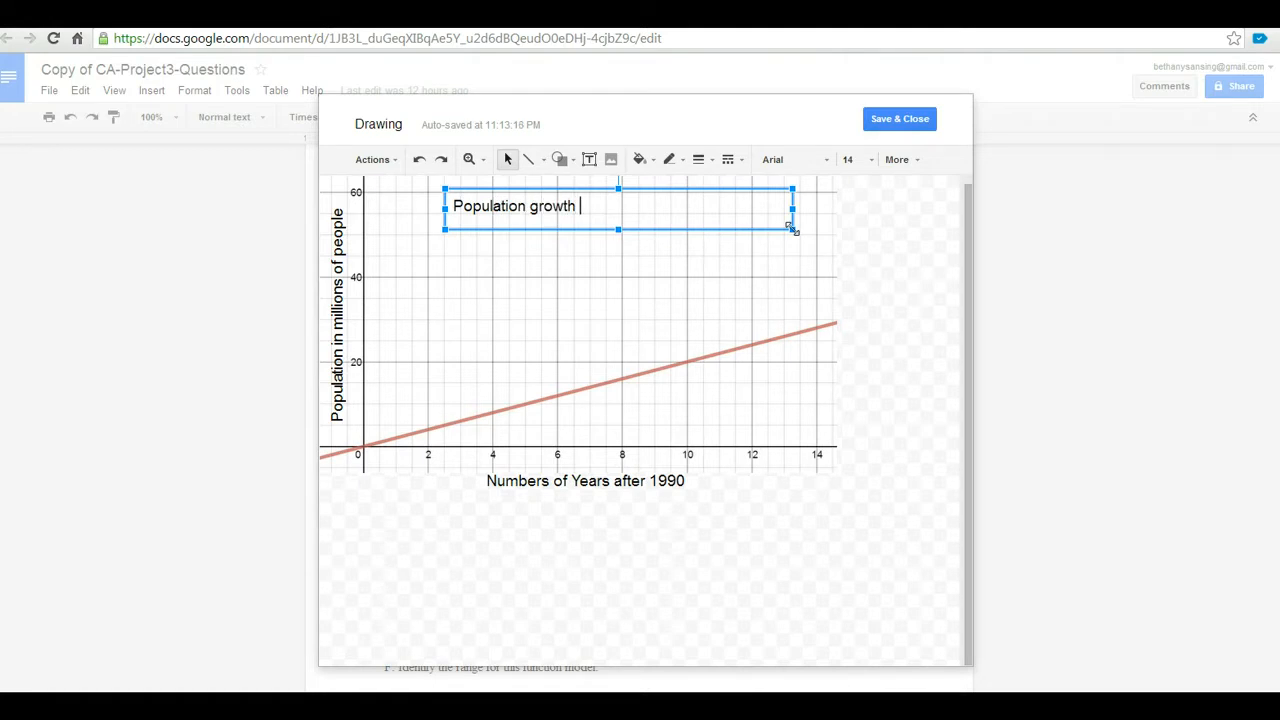
pyautogui.write(' after 1990')
# Make the title 18 pt on a single line and save the drawing into the document
pyautogui.moveTo(792, 229); pyautogui.dragTo(701, 208)
pyautogui.click(864, 161)
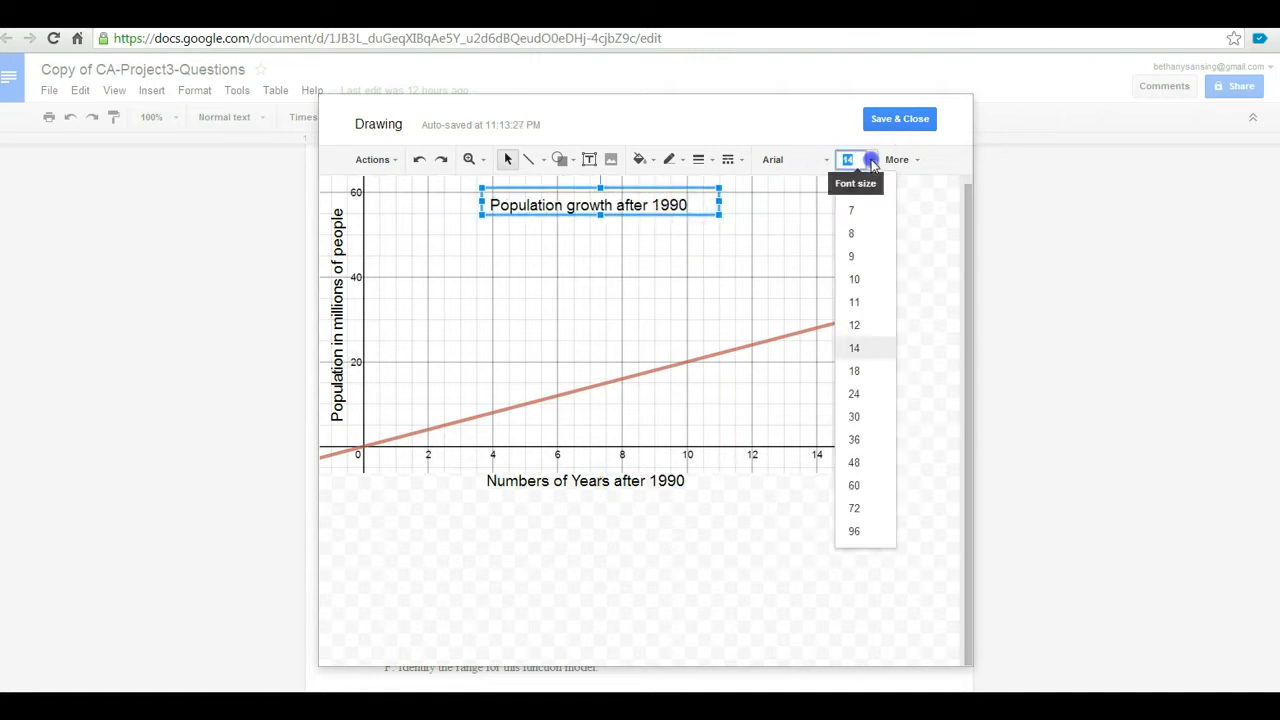
pyautogui.click(858, 371)
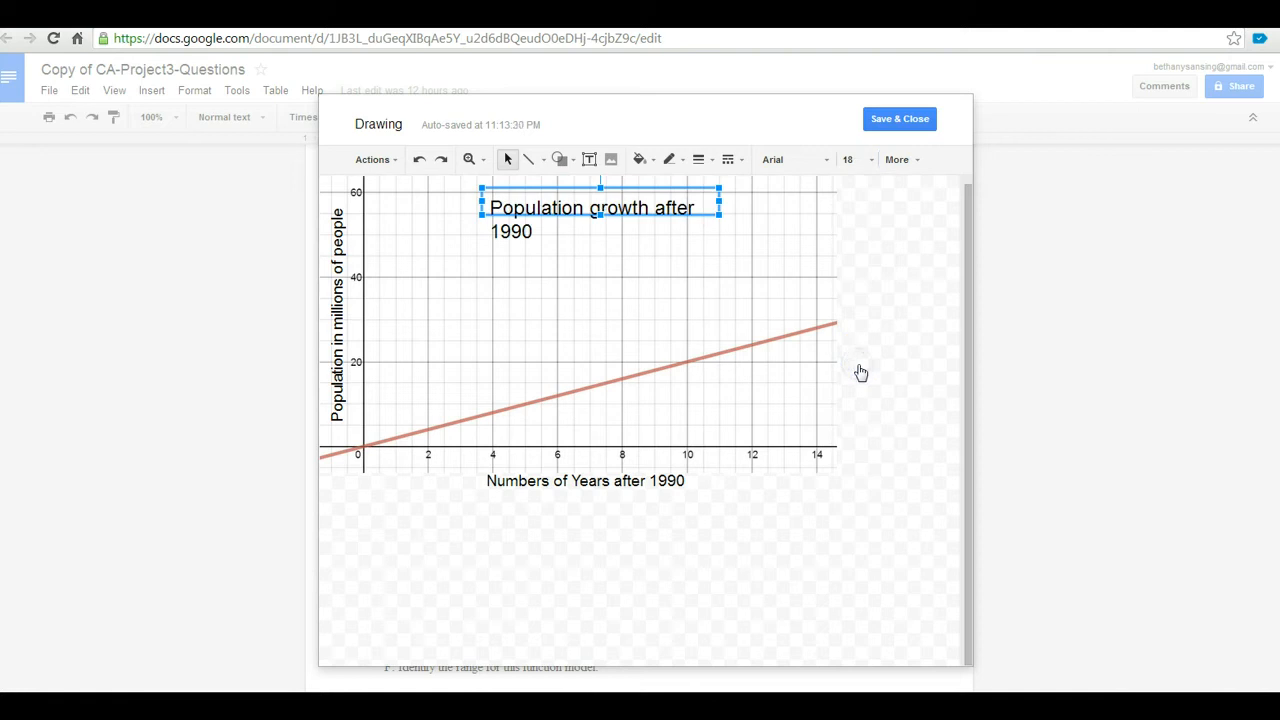
pyautogui.moveTo(720, 200); pyautogui.dragTo(758, 199)
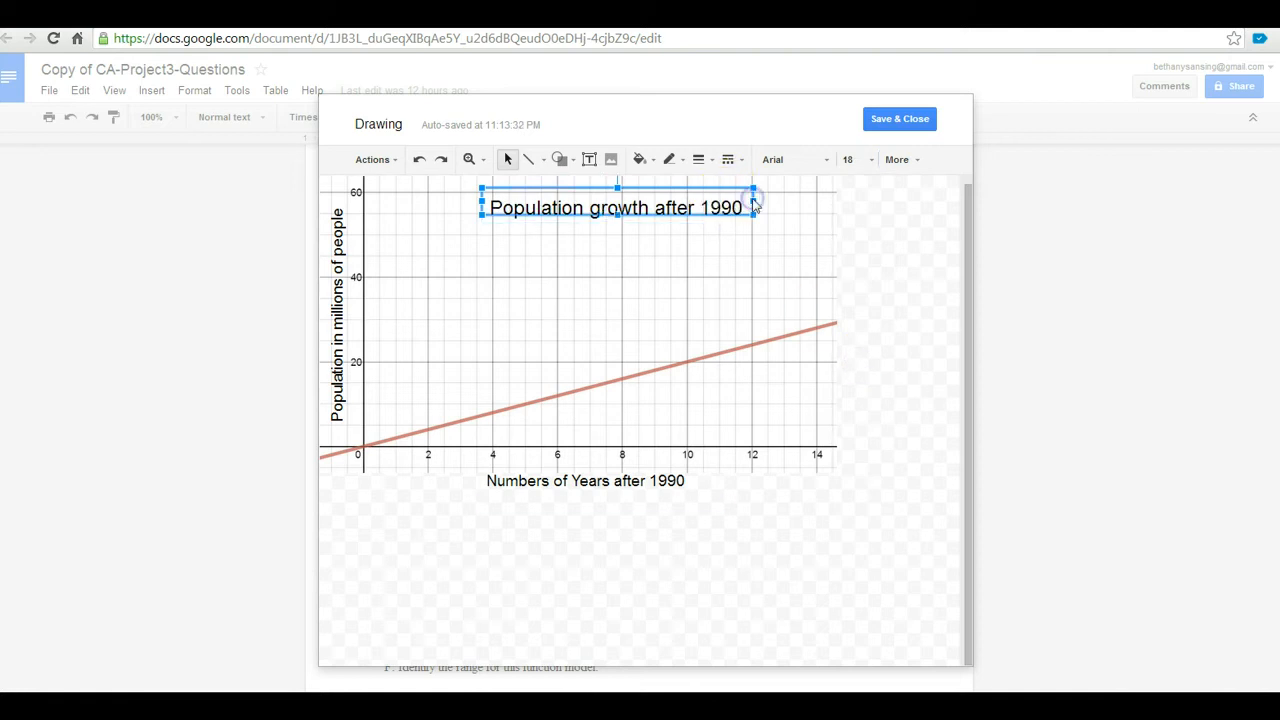
pyautogui.click(880, 218)
pyautogui.click(903, 120)
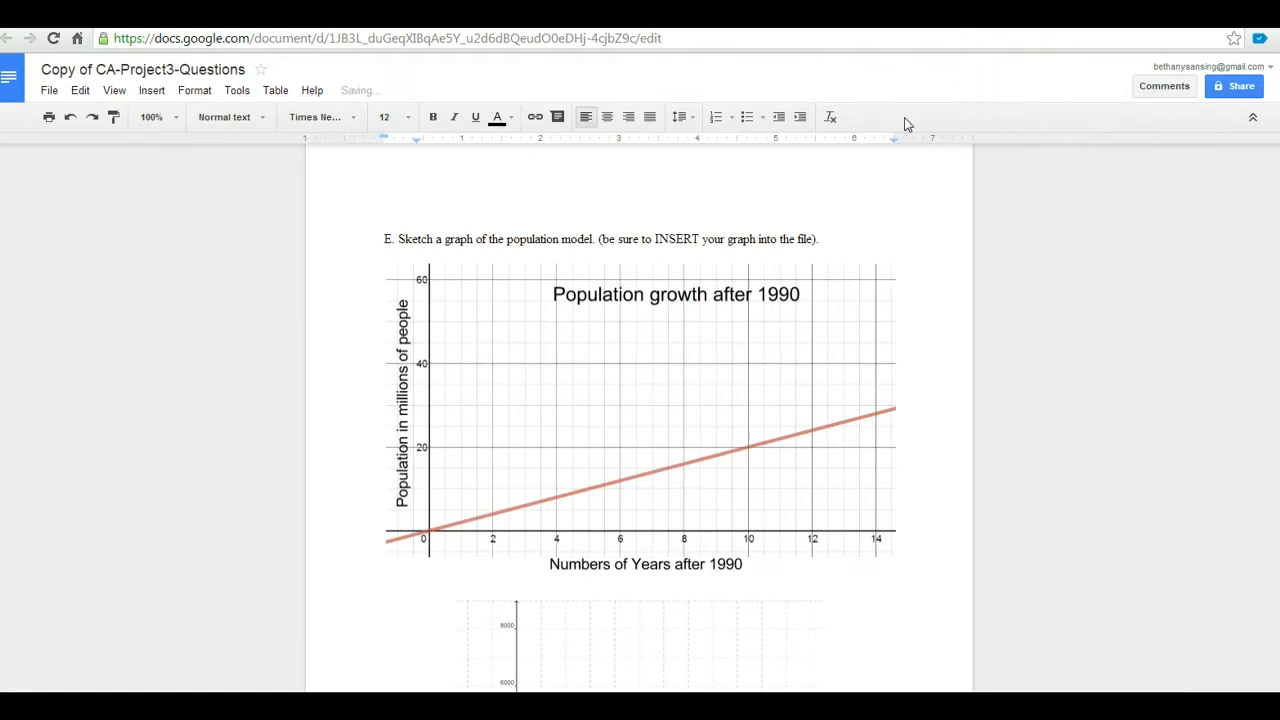
# Shrink the population graph by its corner handle and delete the empty grid image below it
pyautogui.click(767, 411)
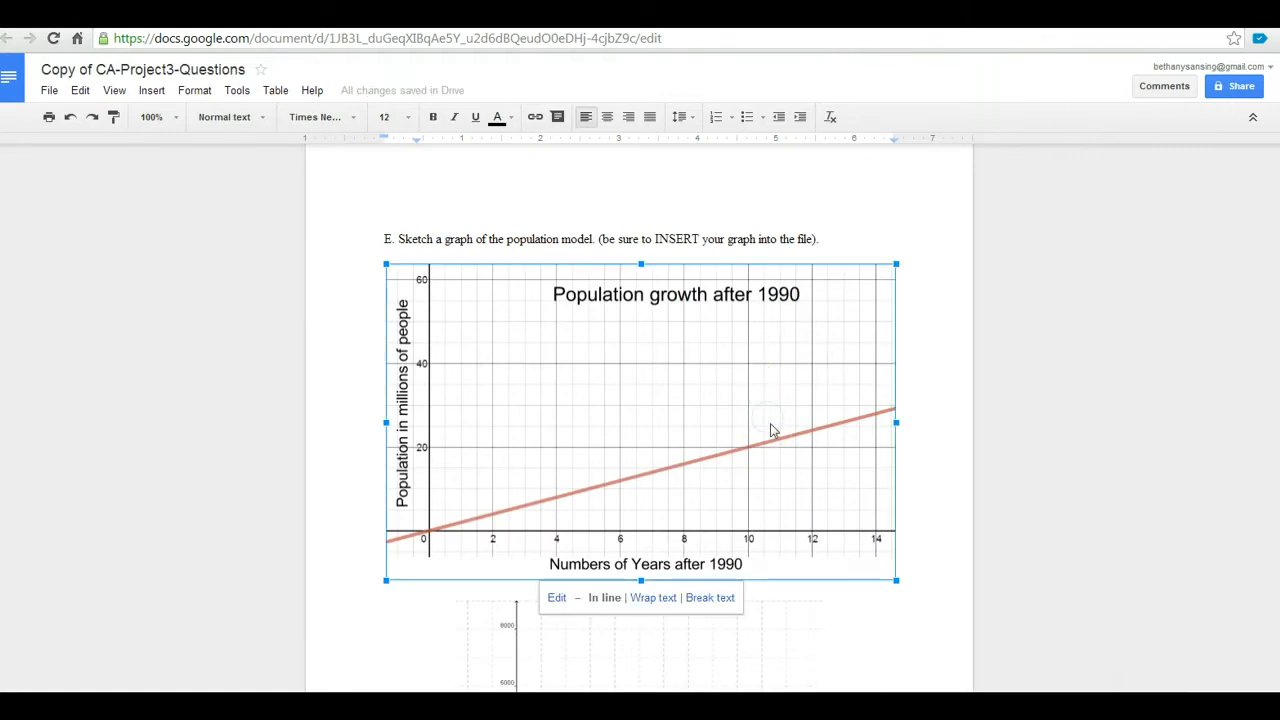
pyautogui.moveTo(896, 580)
pyautogui.mouseDown()
pyautogui.moveTo(831, 540)
pyautogui.moveTo(880, 568)
pyautogui.mouseUp()
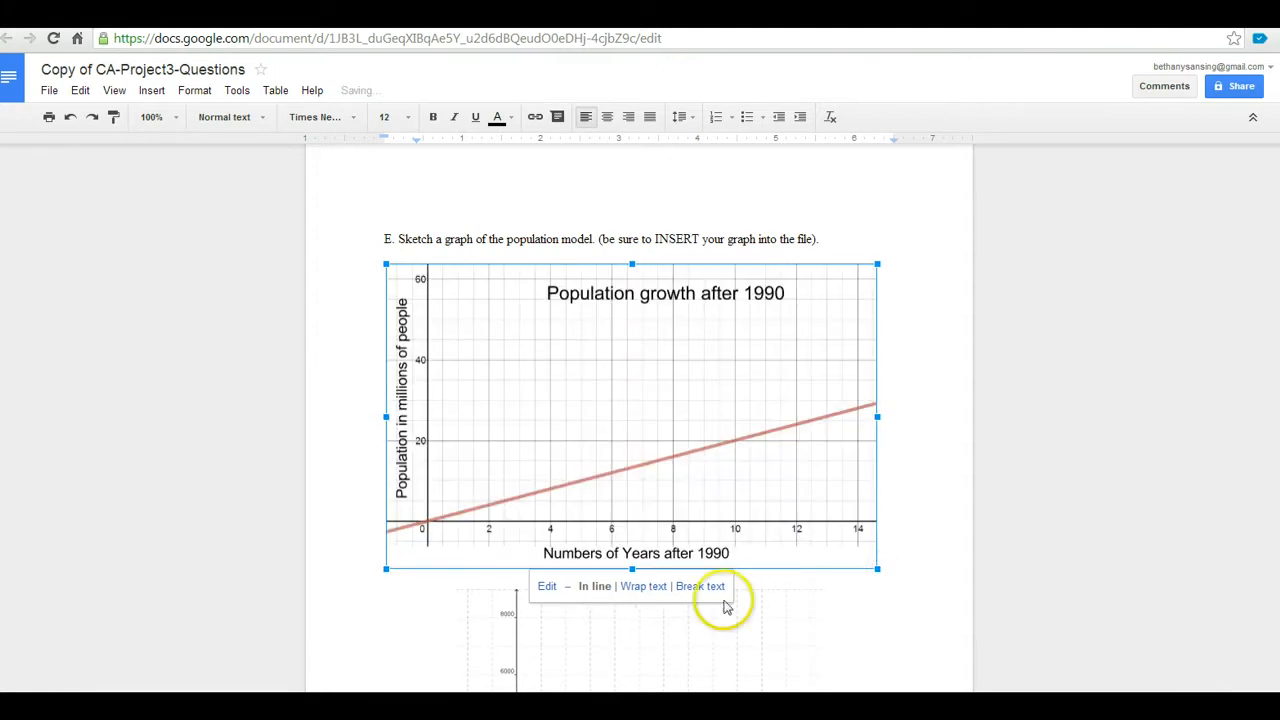
pyautogui.click(629, 640)
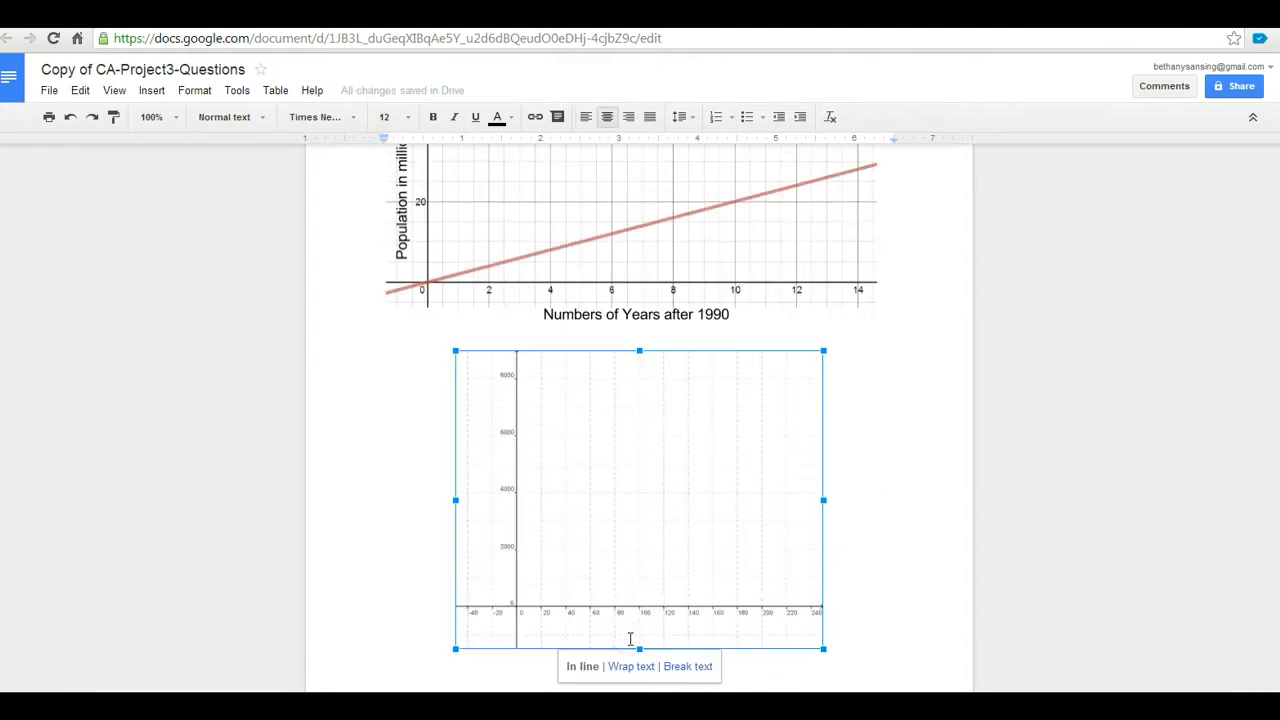
pyautogui.press('Delete')
pyautogui.scroll(3, 828, 531)
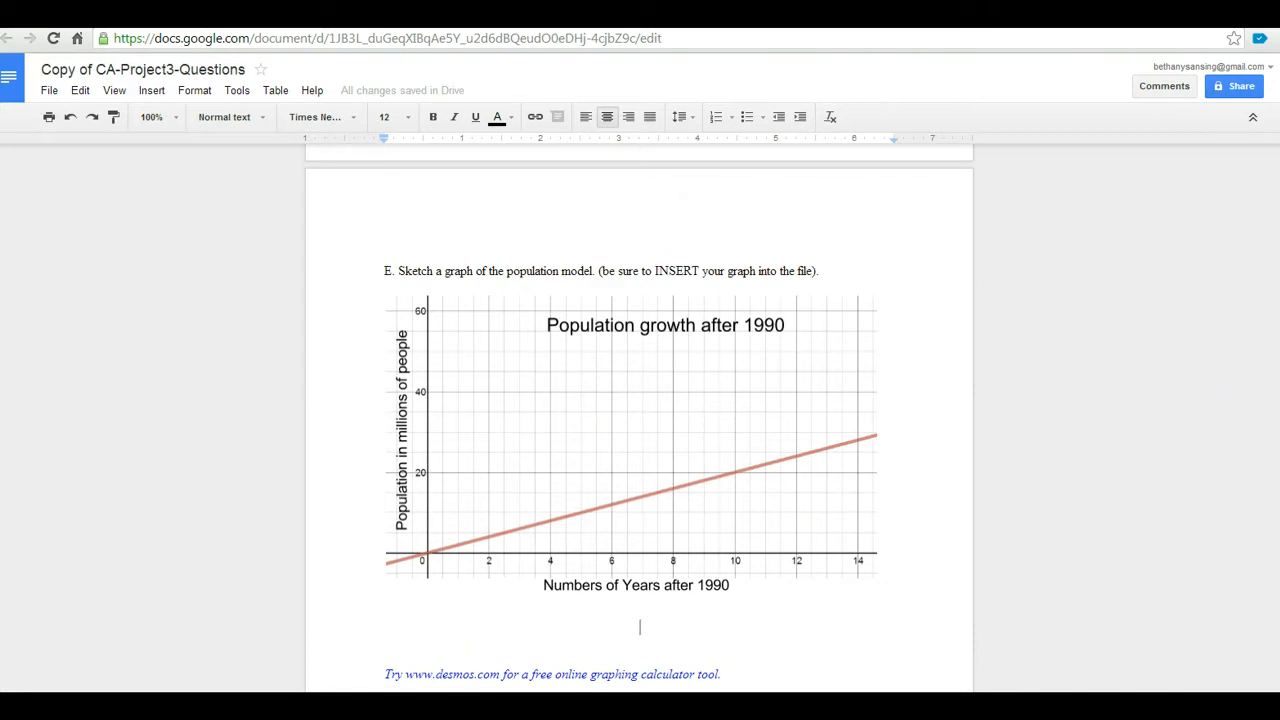
pyautogui.scroll(10, 638, 410)
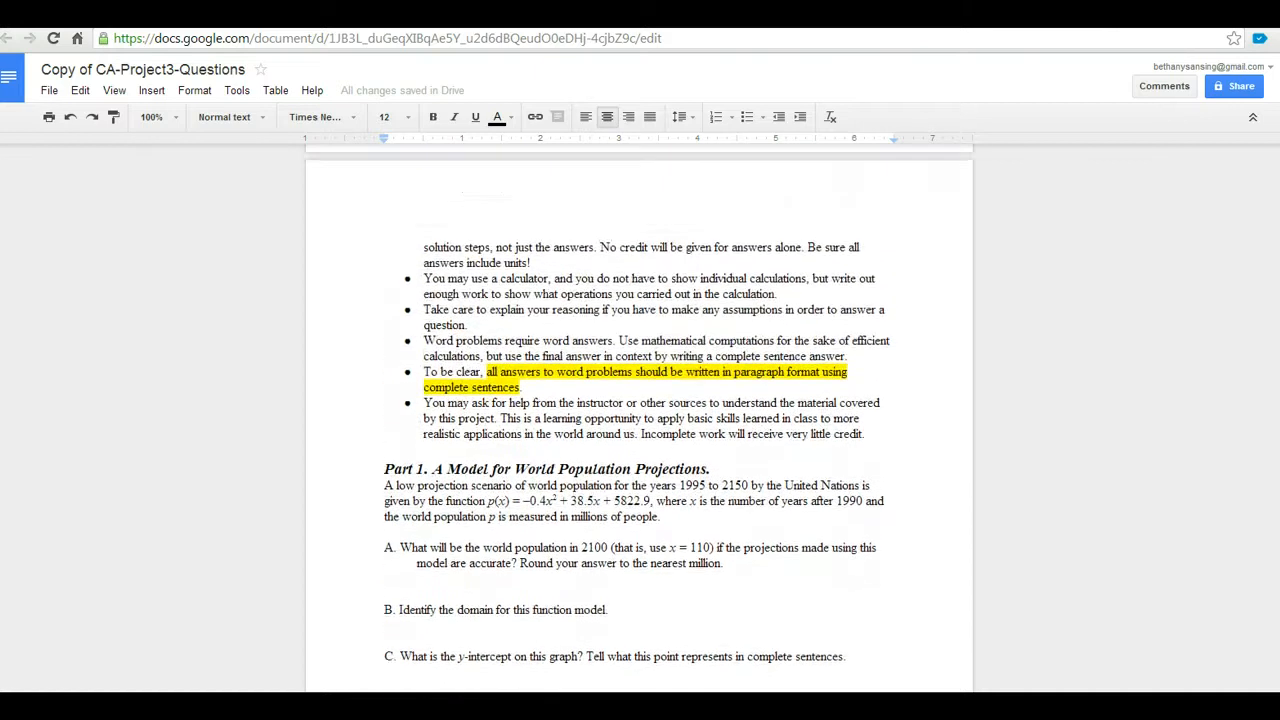
pyautogui.scroll(8, 638, 410)
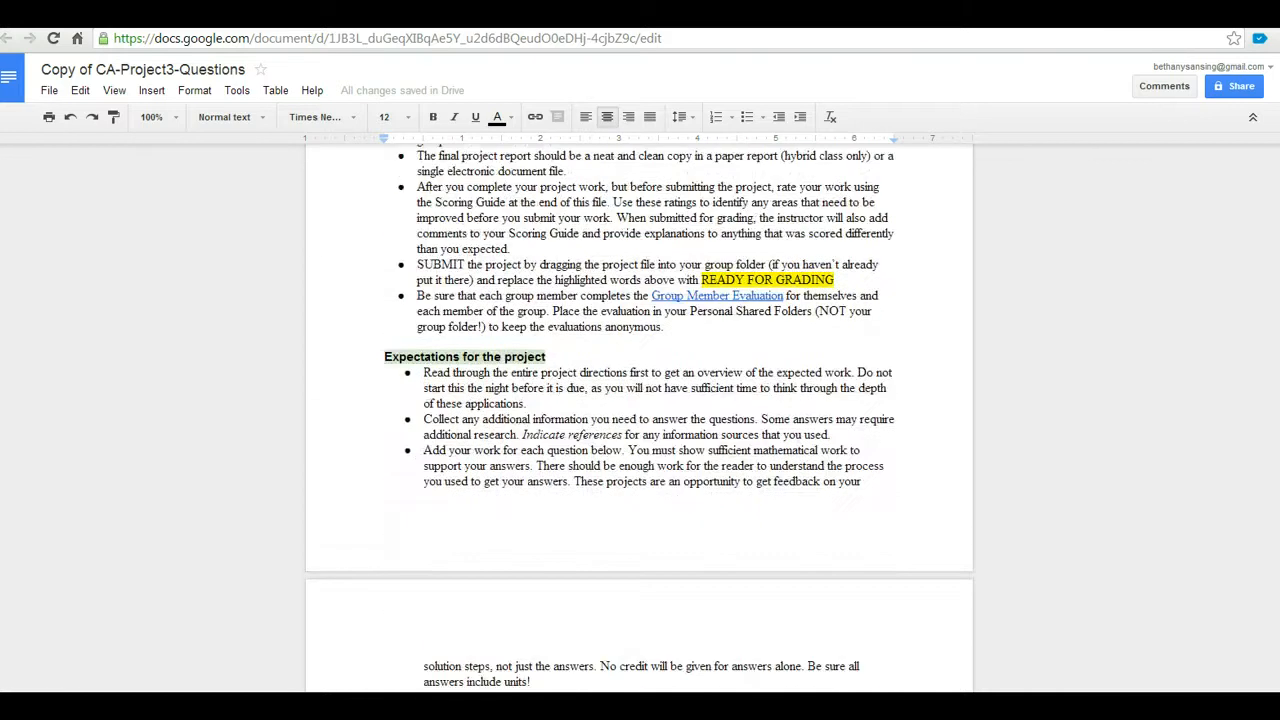
pyautogui.scroll(-6, 638, 410)
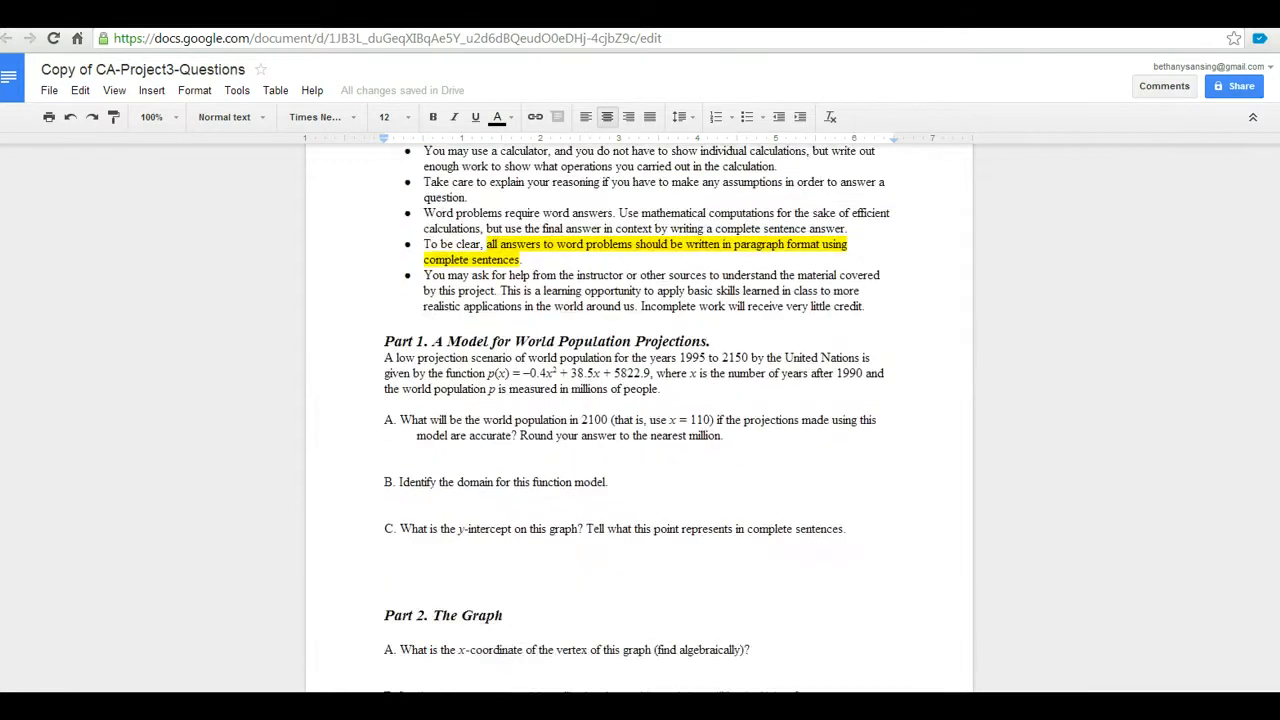
pyautogui.scroll(-2, 638, 420)
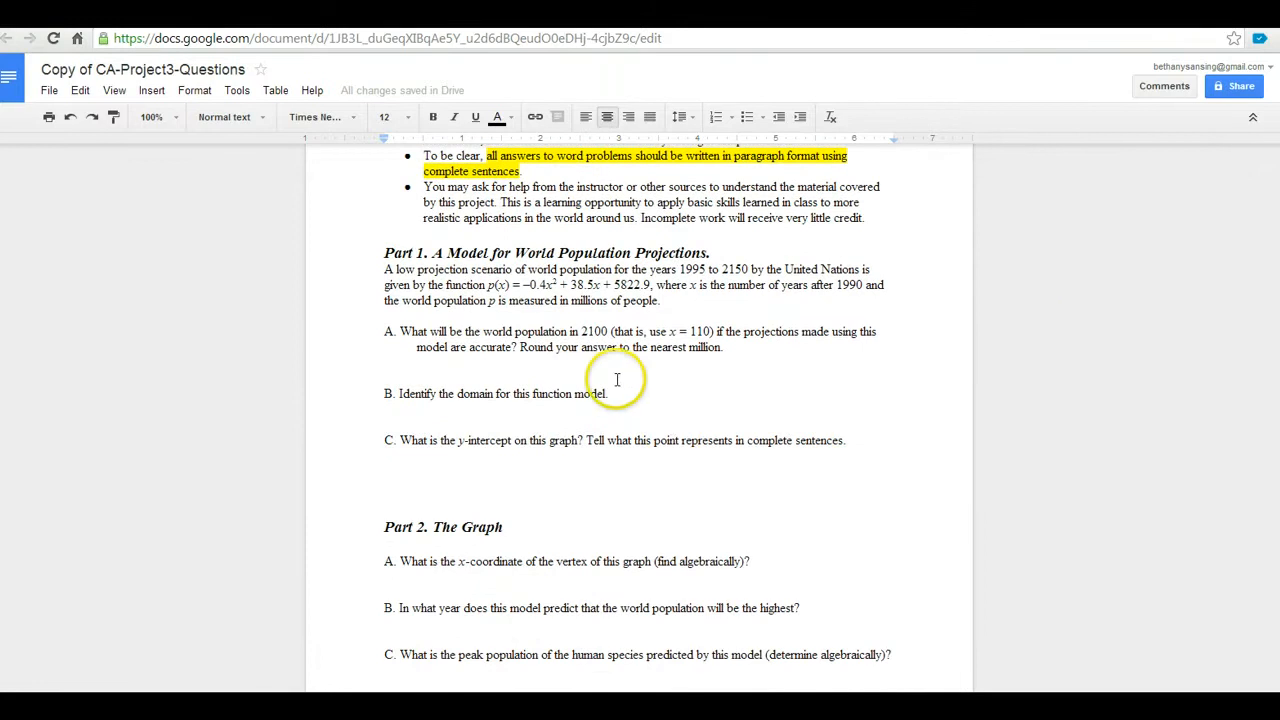
pyautogui.moveTo(610, 393); pyautogui.dragTo(532, 392)
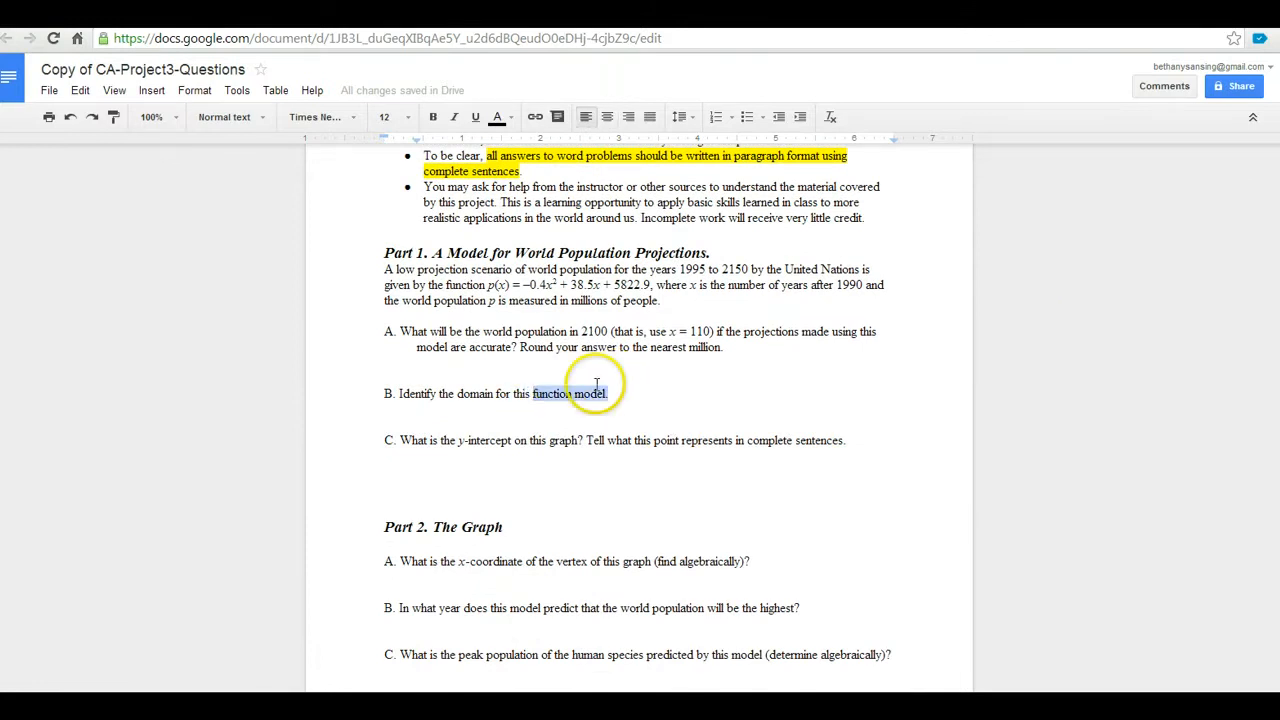
pyautogui.moveTo(664, 300)
pyautogui.mouseDown()
pyautogui.moveTo(405, 302)
pyautogui.moveTo(357, 268)
pyautogui.mouseUp()
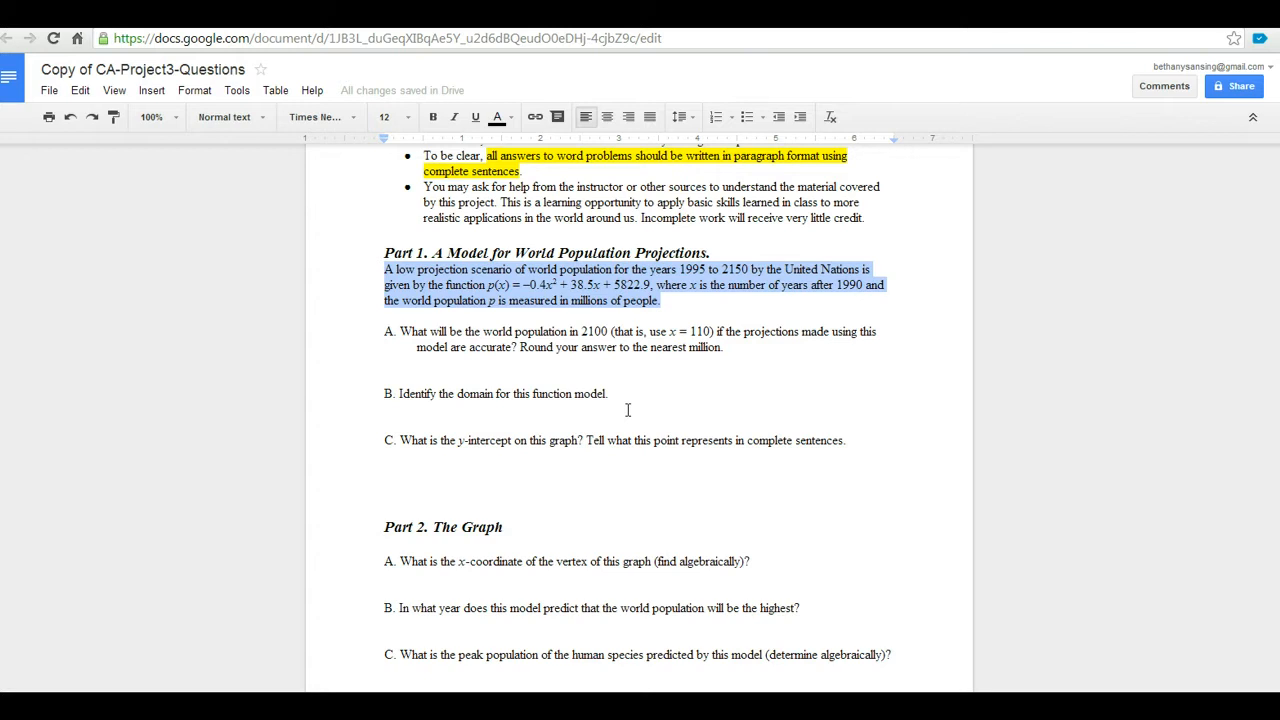
pyautogui.click(610, 409)
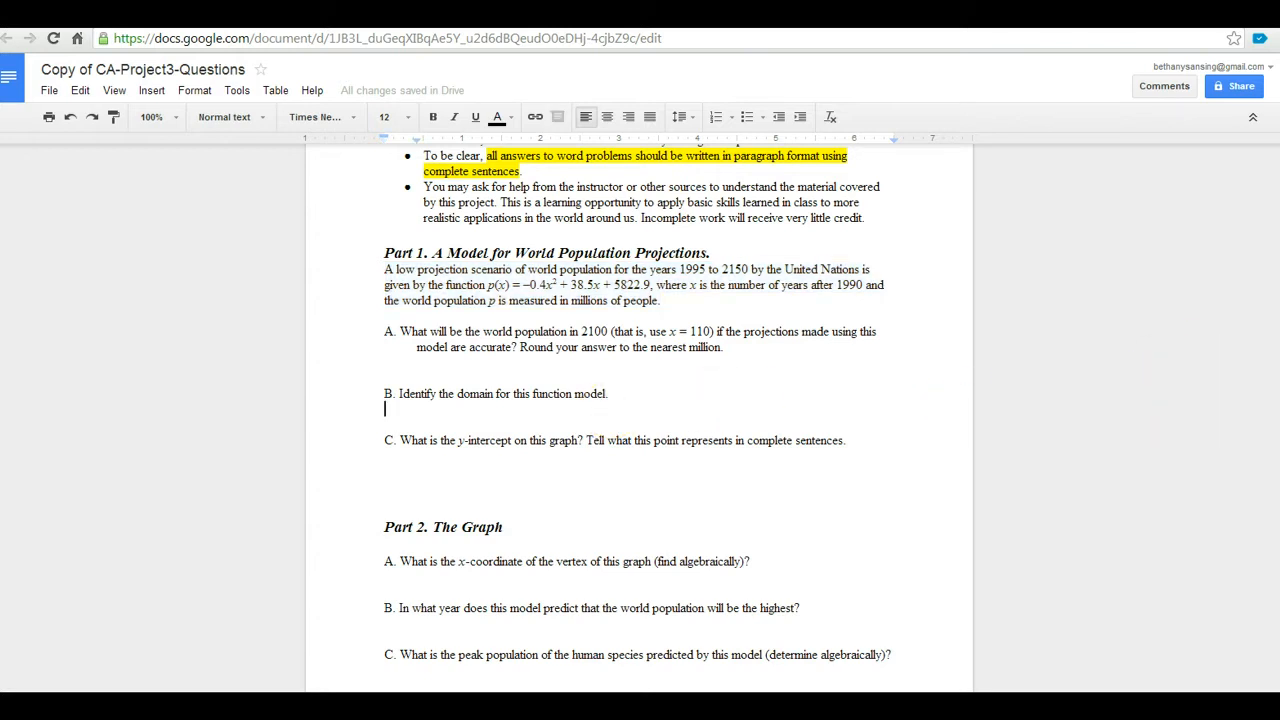
pyautogui.scroll(-9, 640, 420)
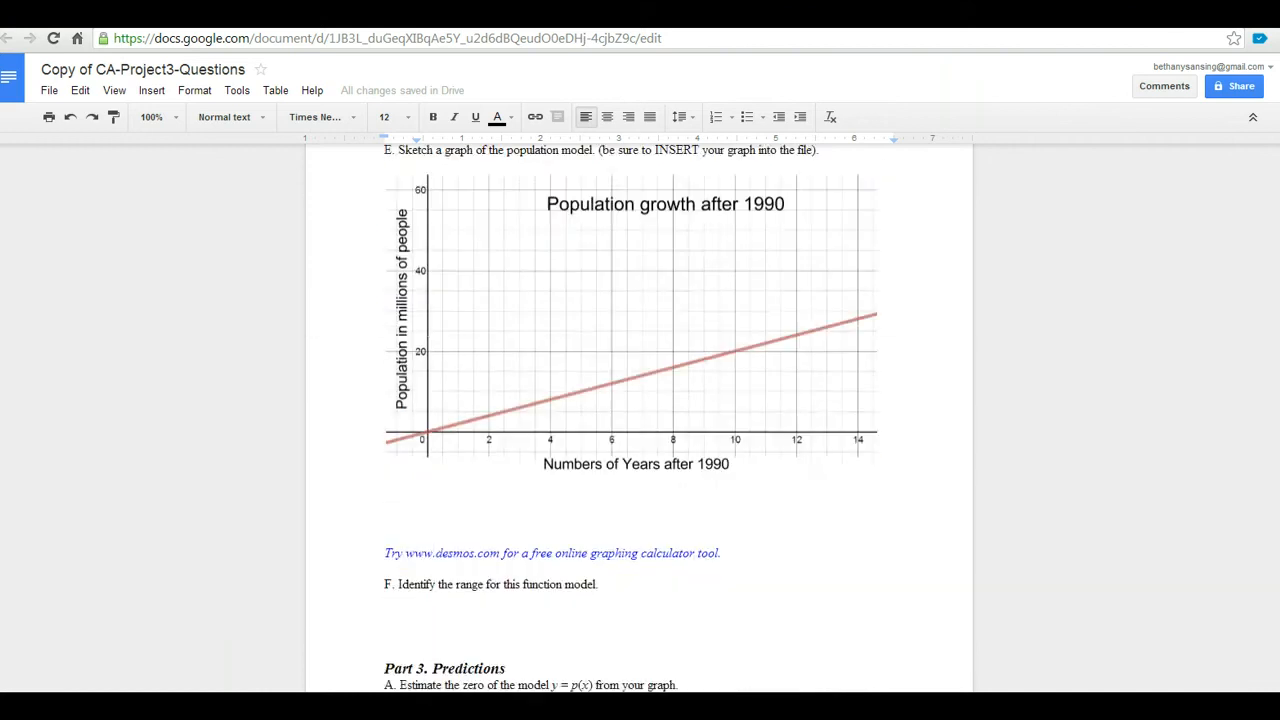
pyautogui.scroll(-3, 640, 420)
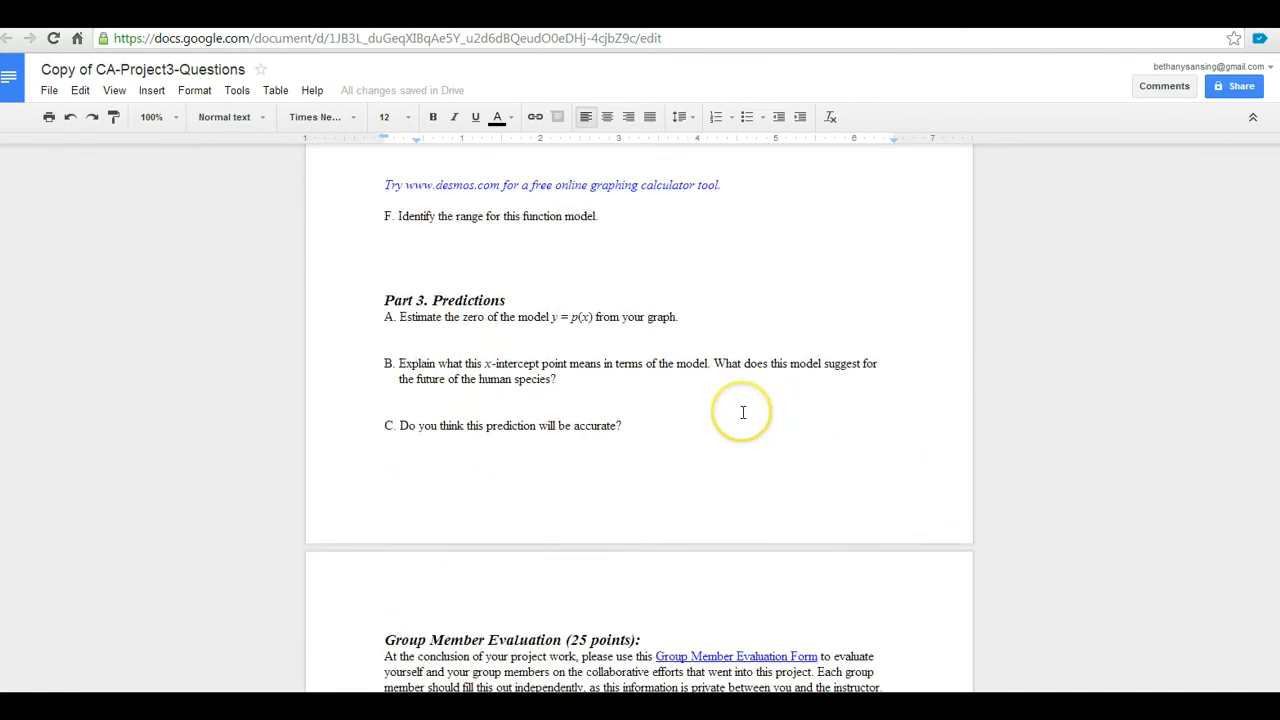
pyautogui.click(490, 238)
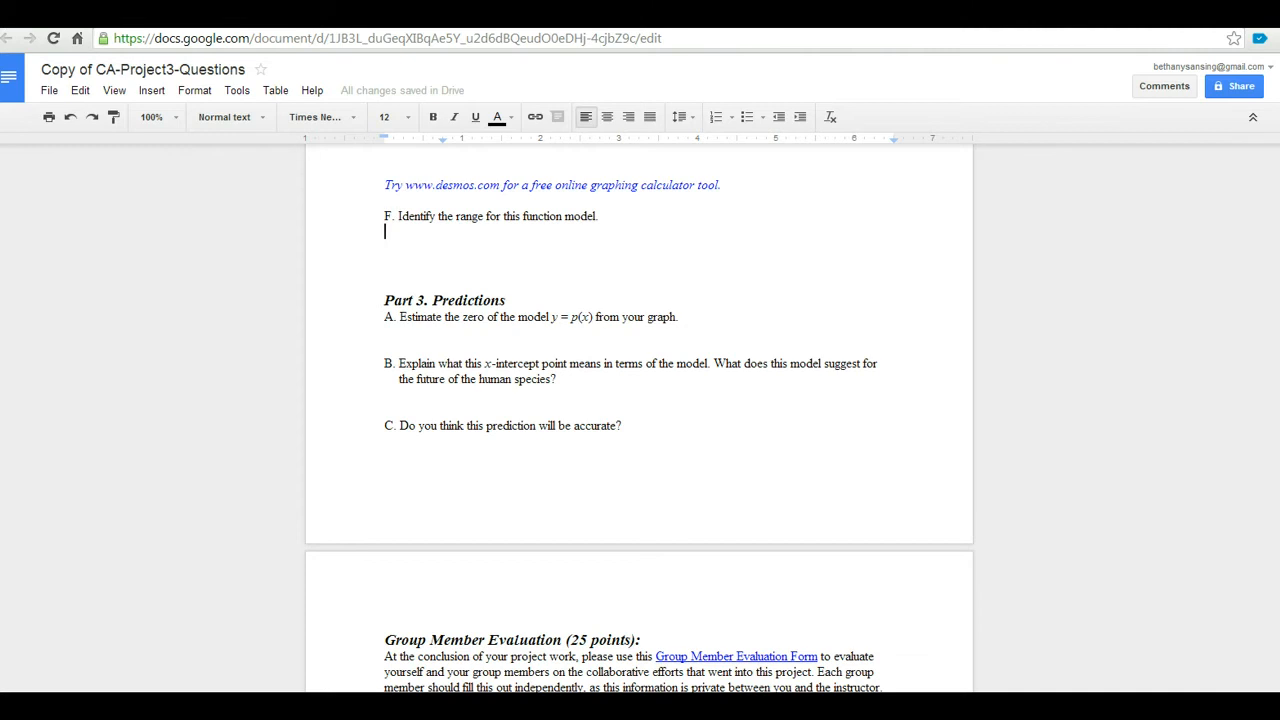
pyautogui.scroll(5, 639, 420)
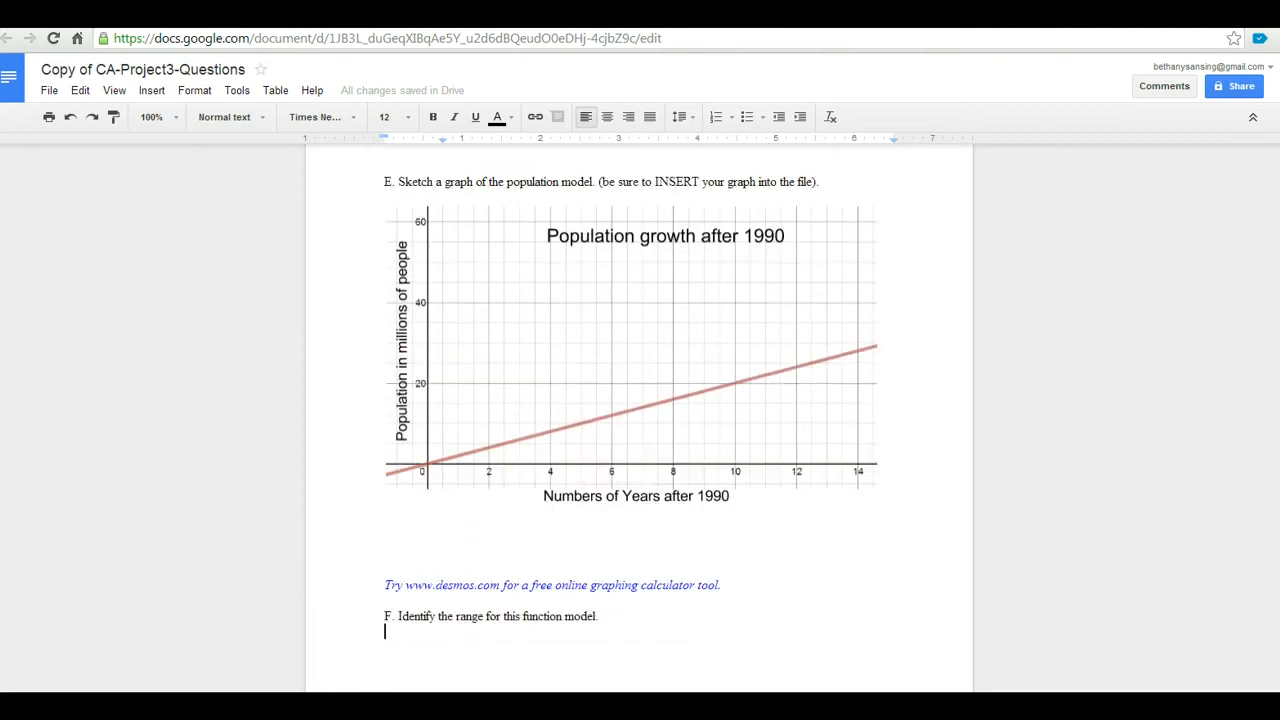
pyautogui.scroll(3, 639, 420)
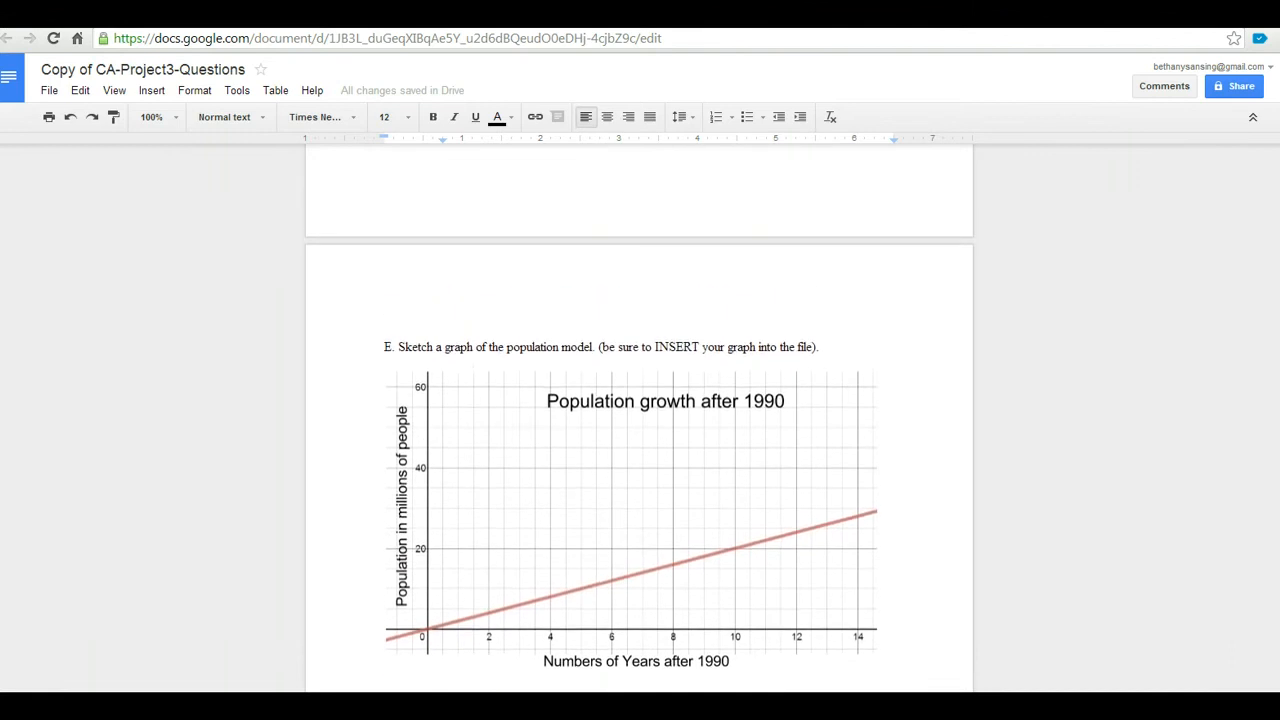
pyautogui.scroll(5, 639, 420)
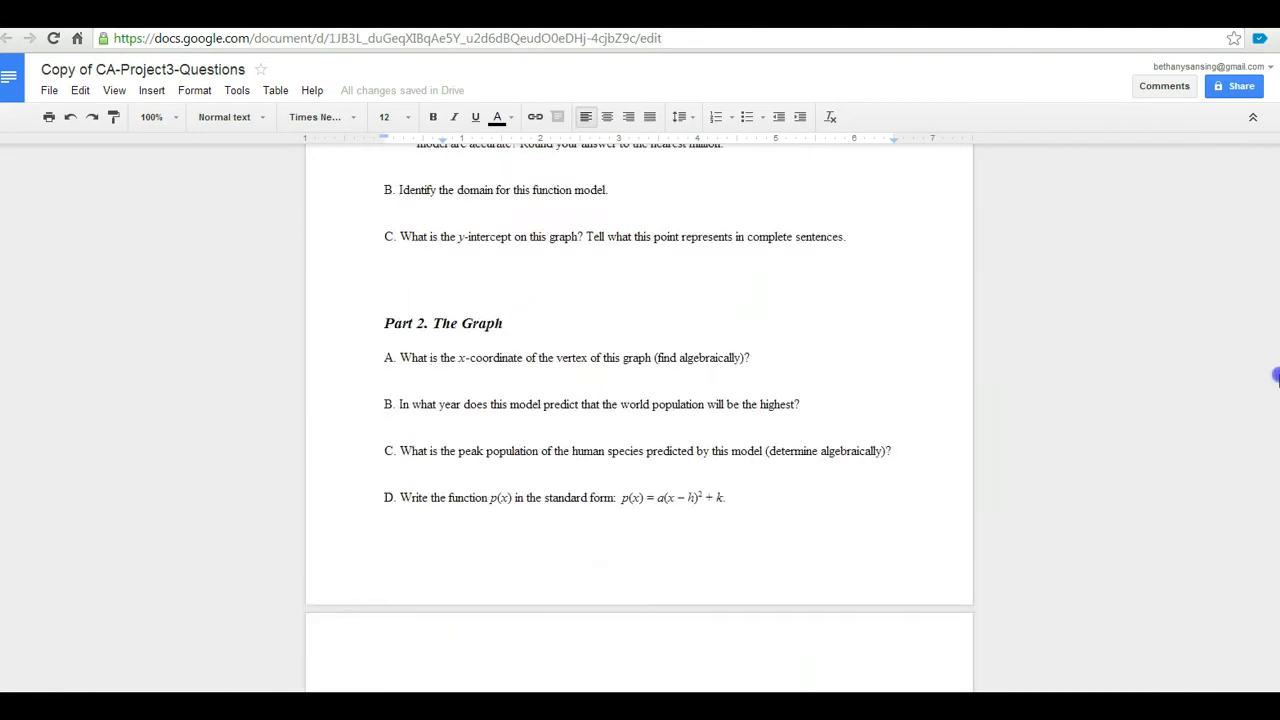
pyautogui.scroll(1, 1276, 376)
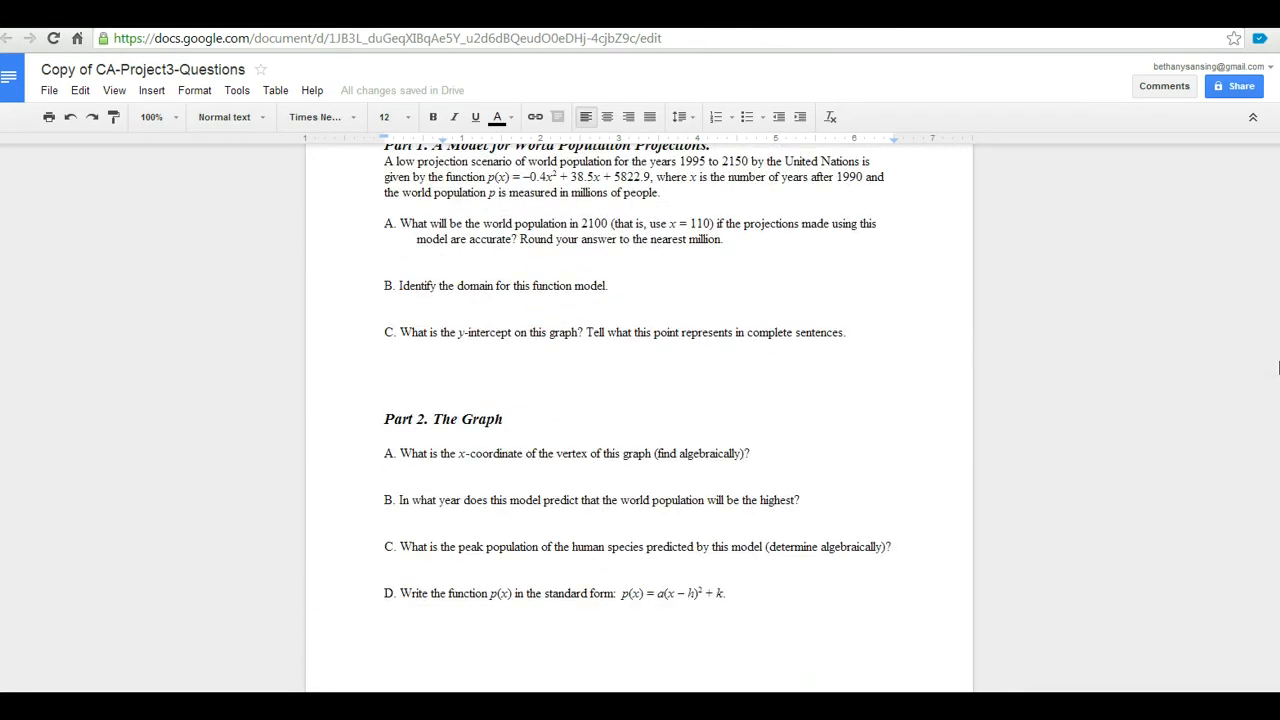